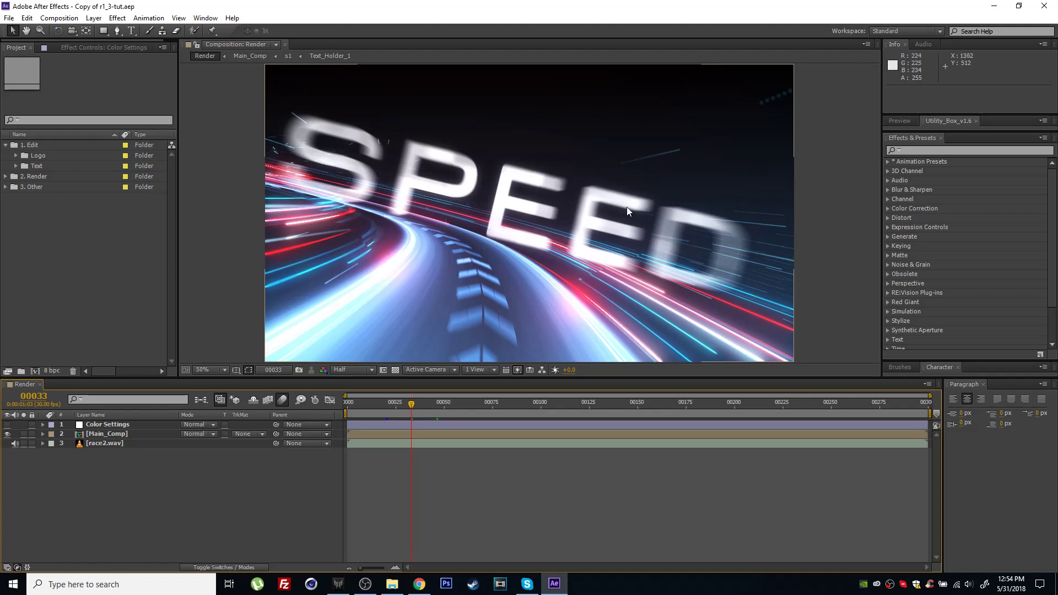
# Expand the Text folder inside 1. Edit, open the Text_Holder_1 composition and move the playhead to frame 31.
pyautogui.click(5, 144)
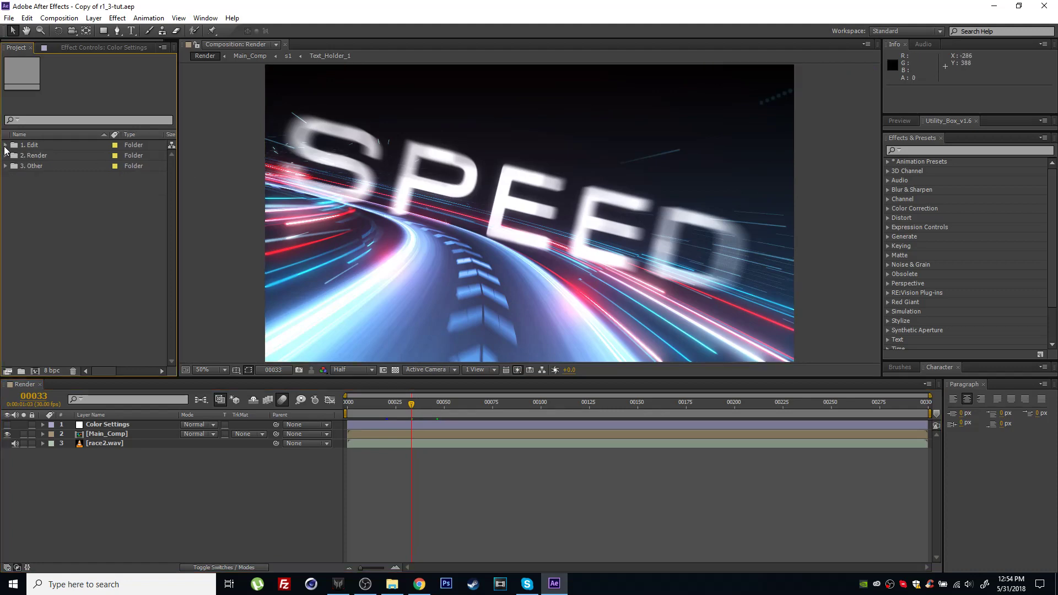
pyautogui.click(5, 144)
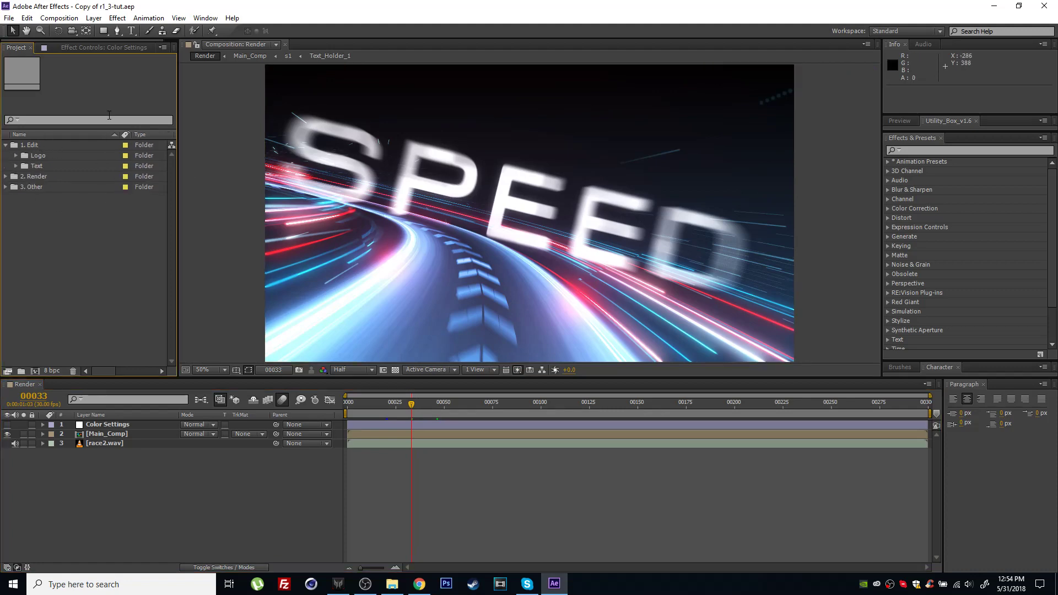
pyautogui.click(44, 155)
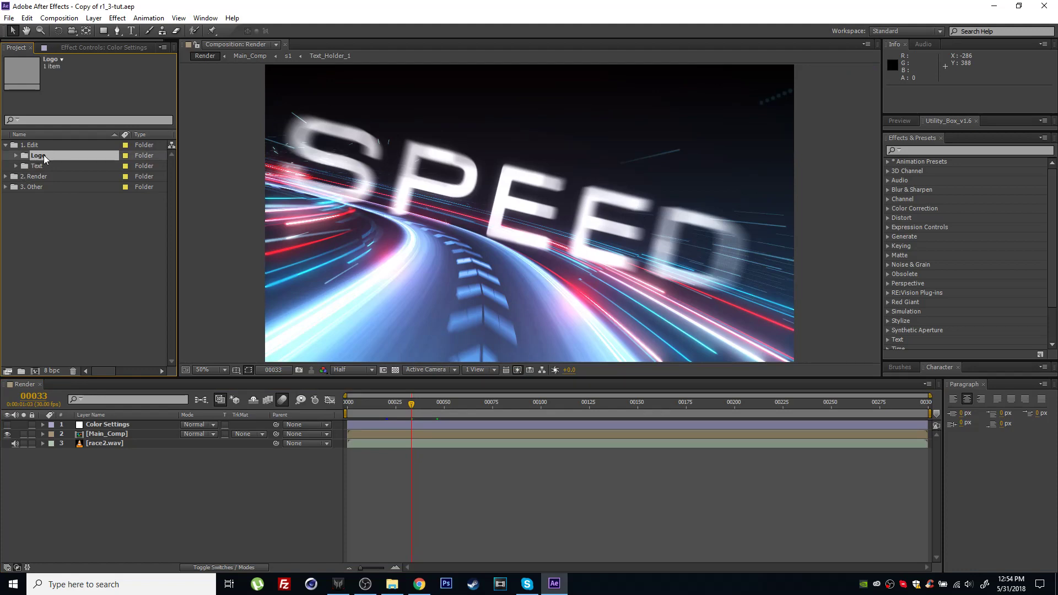
pyautogui.click(53, 166)
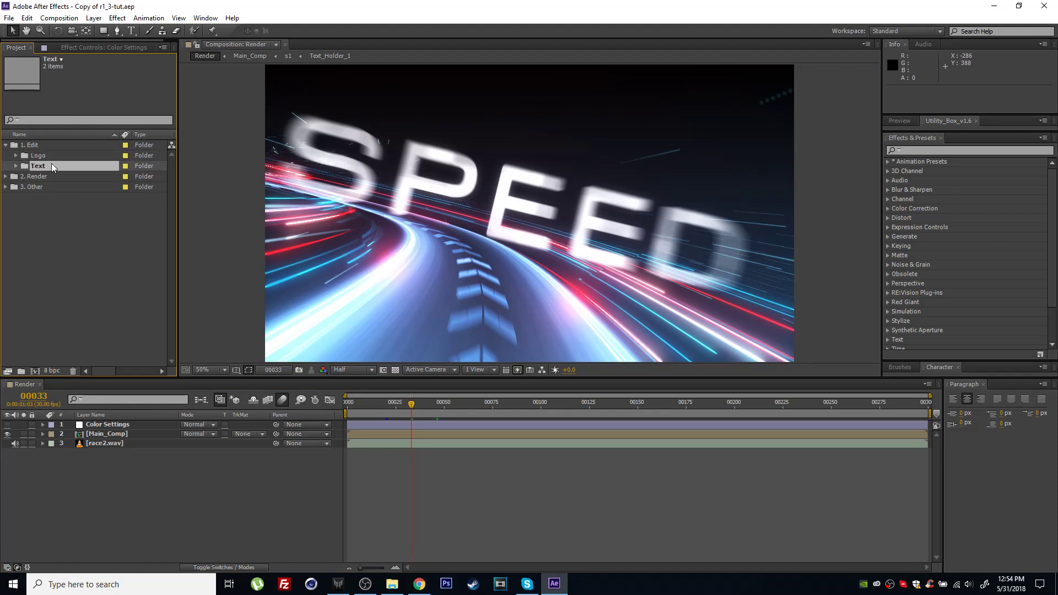
pyautogui.click(15, 166)
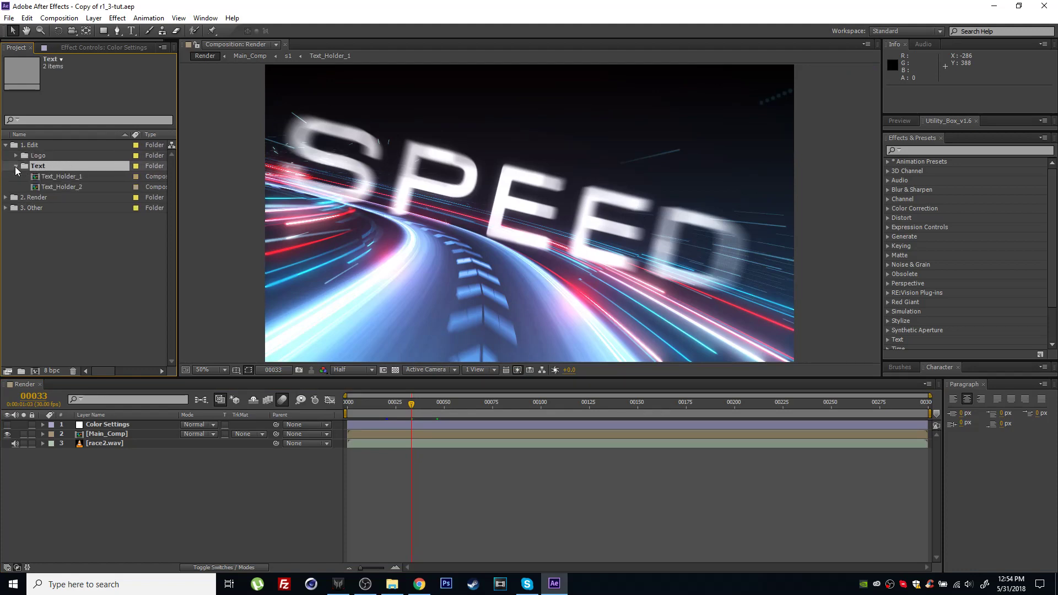
pyautogui.click(65, 176)
pyautogui.click(85, 187)
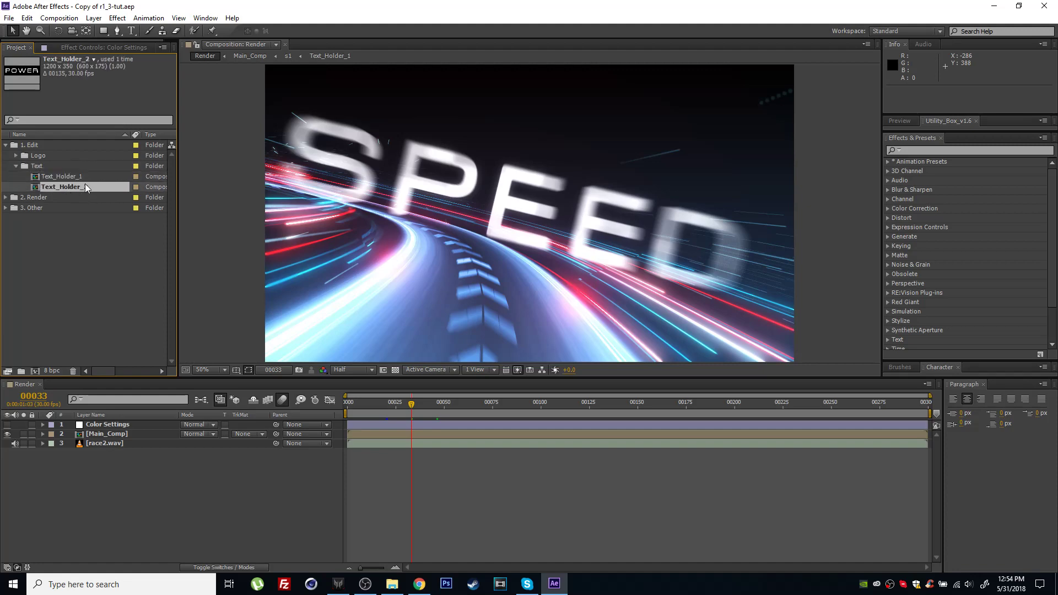
pyautogui.click(70, 178)
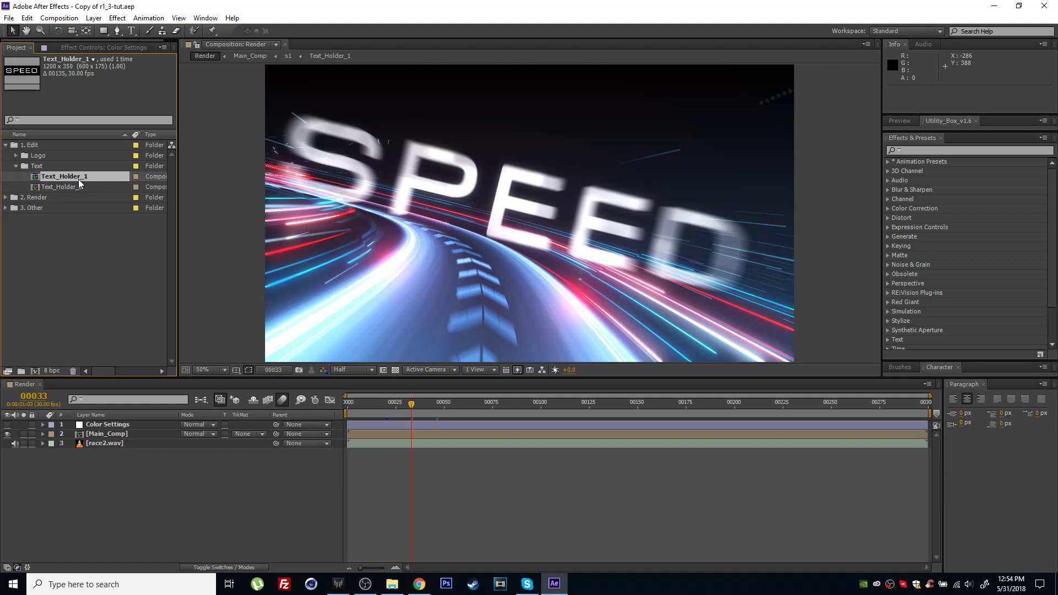
pyautogui.doubleClick(78, 179)
pyautogui.click(388, 403)
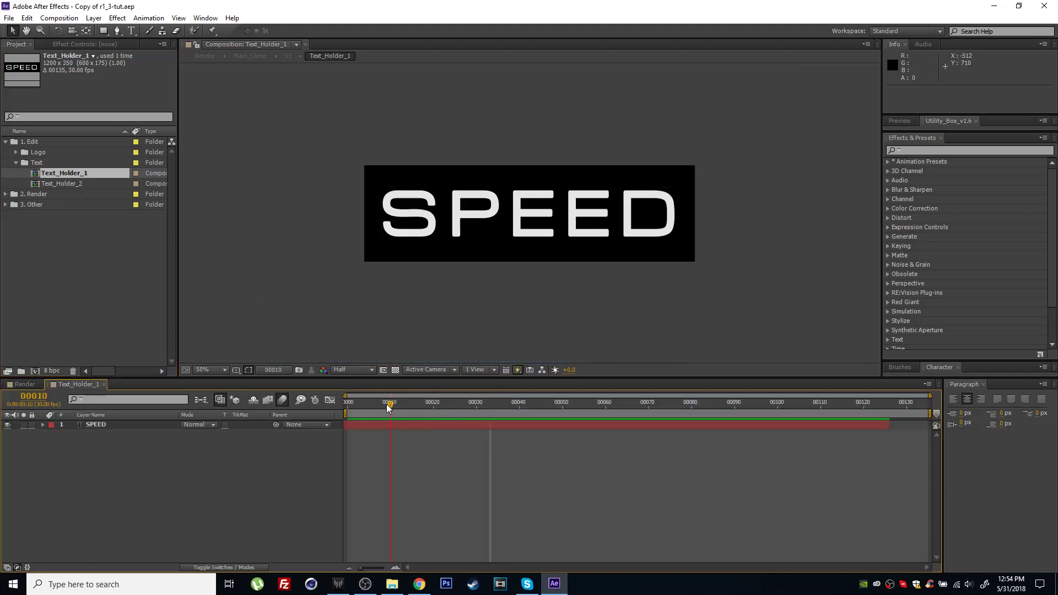
pyautogui.moveTo(513, 405); pyautogui.dragTo(482, 408)
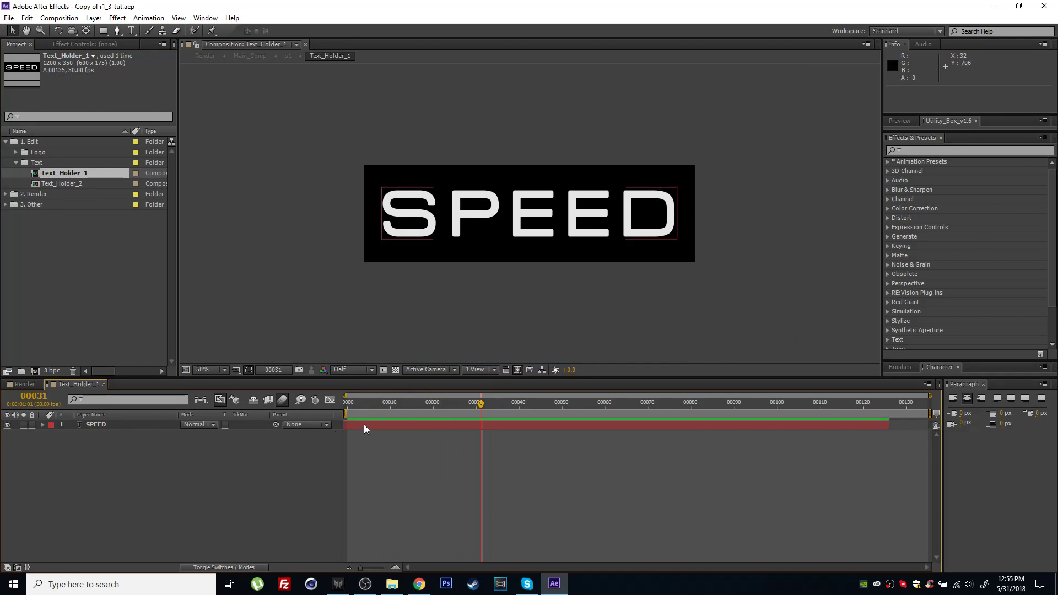
# Replace the SPEED text layer's wording with "TEXT 1" and restore the preview refresh.
pyautogui.click(387, 424)
pyautogui.hotkey('ctrl', 't')
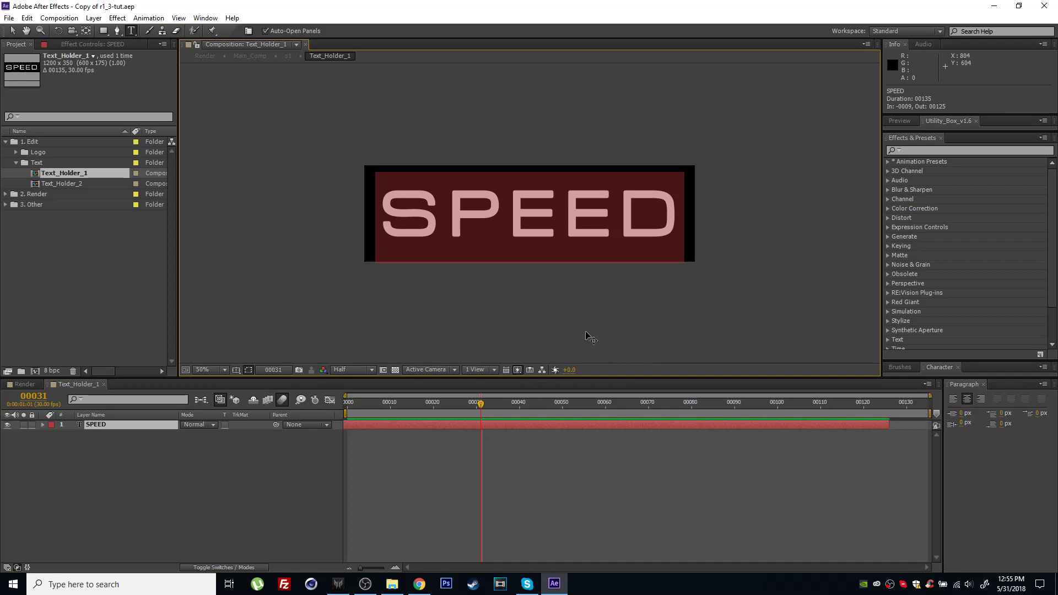
pyautogui.write('TEXT 1')
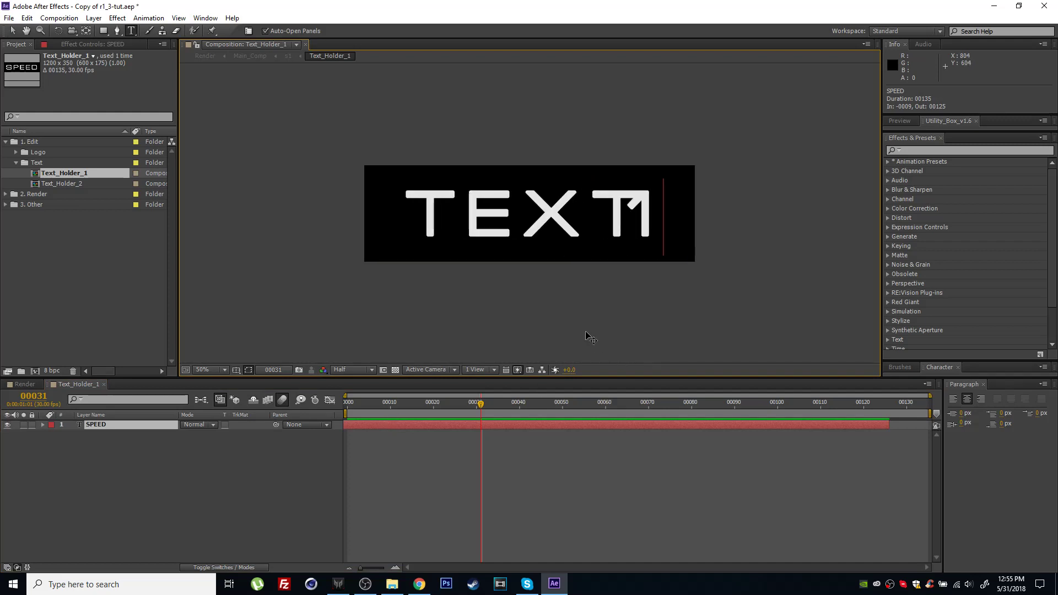
pyautogui.click(536, 439)
pyautogui.click(503, 424)
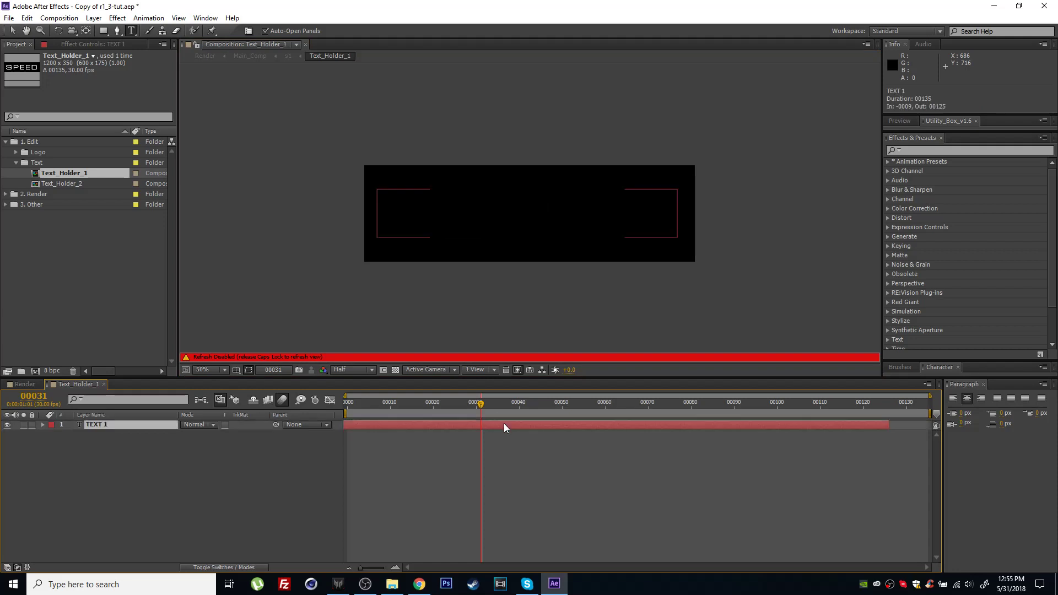
pyautogui.press('capslock')
pyautogui.click(525, 477)
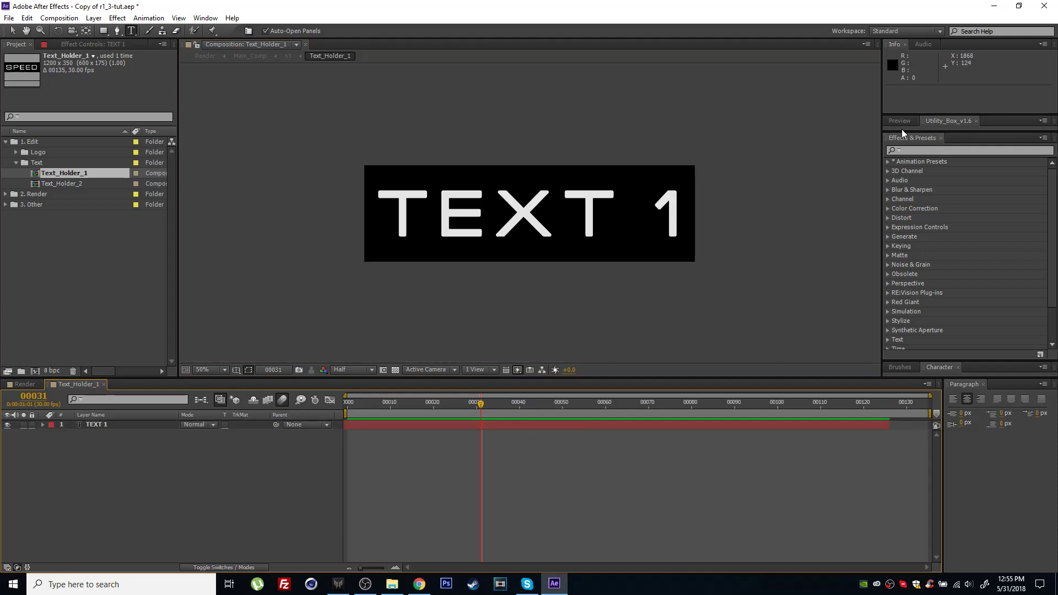
# Enlarge the Character settings area so its font options are fully shown, and move the playhead to frame 30.
pyautogui.moveTo(905, 130); pyautogui.dragTo(904, 129)
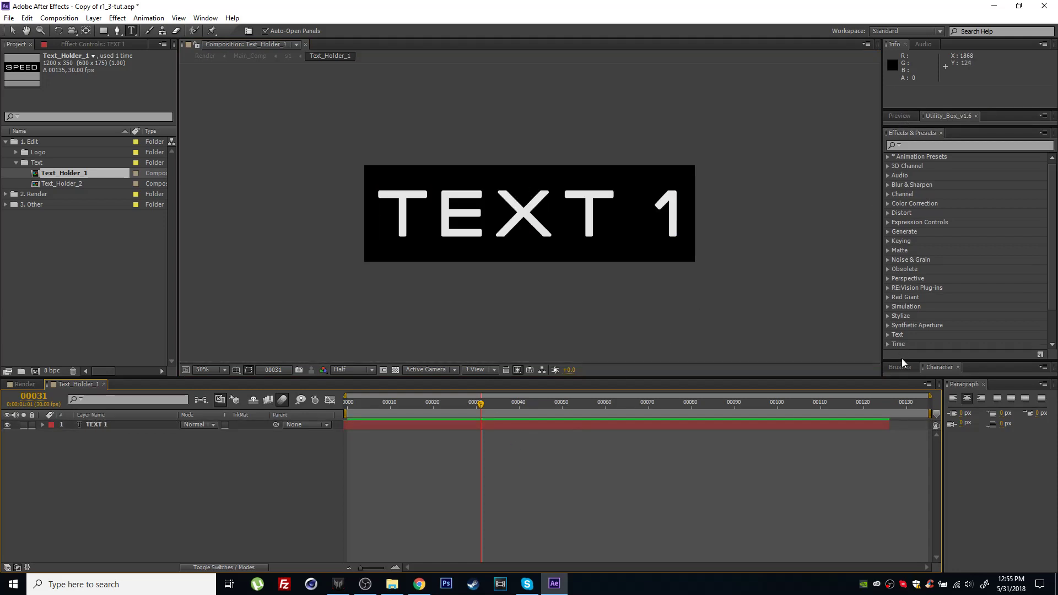
pyautogui.moveTo(901, 361); pyautogui.dragTo(904, 215)
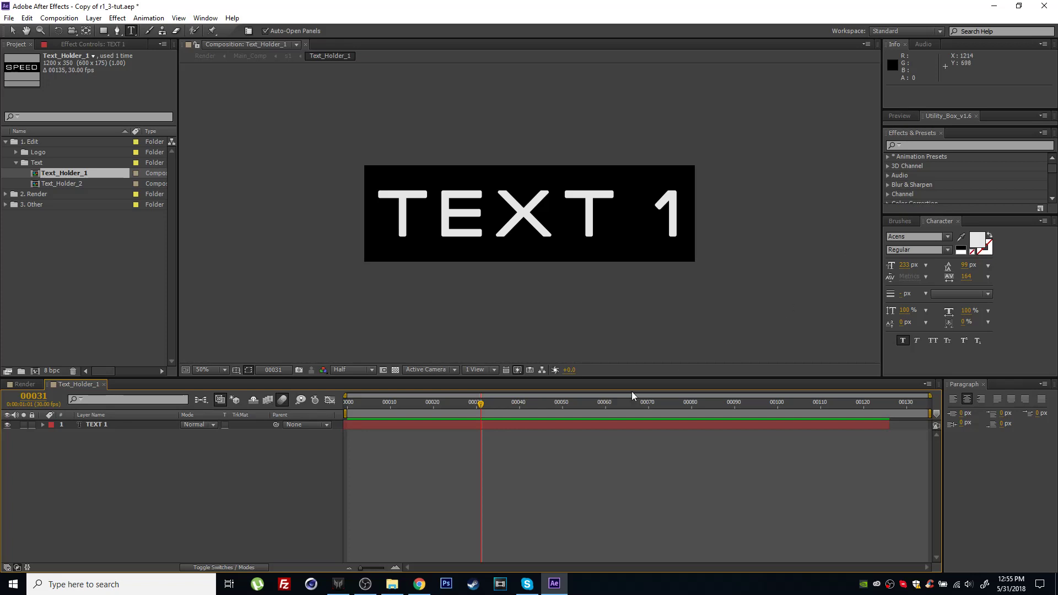
pyautogui.moveTo(479, 403)
pyautogui.mouseDown()
pyautogui.moveTo(623, 403)
pyautogui.moveTo(476, 403)
pyautogui.mouseUp()
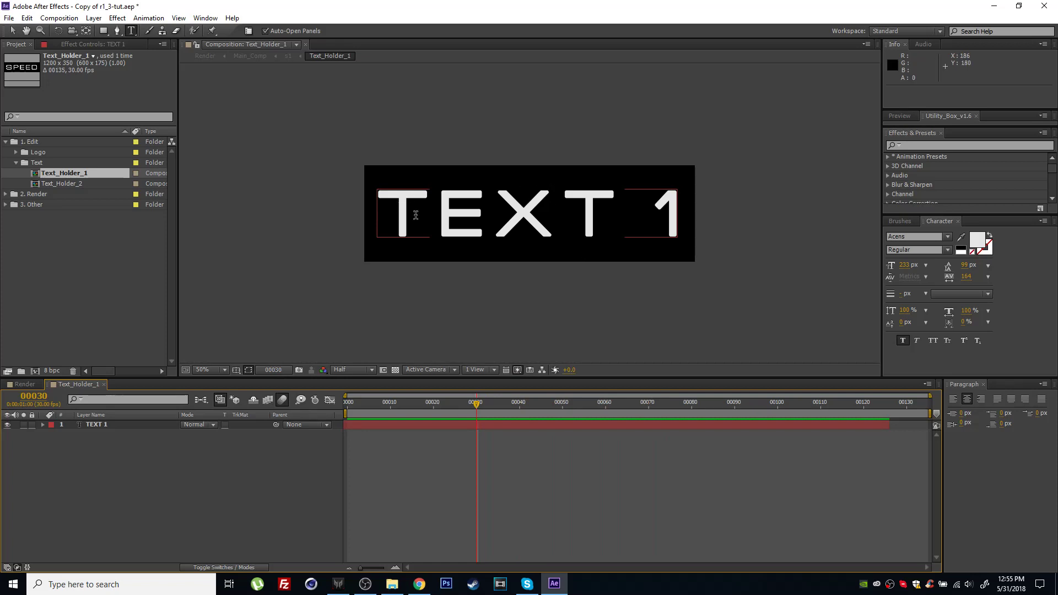
# Open the Text_Holder_2 composition and replace the POWER text layer's wording with "text 2".
pyautogui.doubleClick(60, 184)
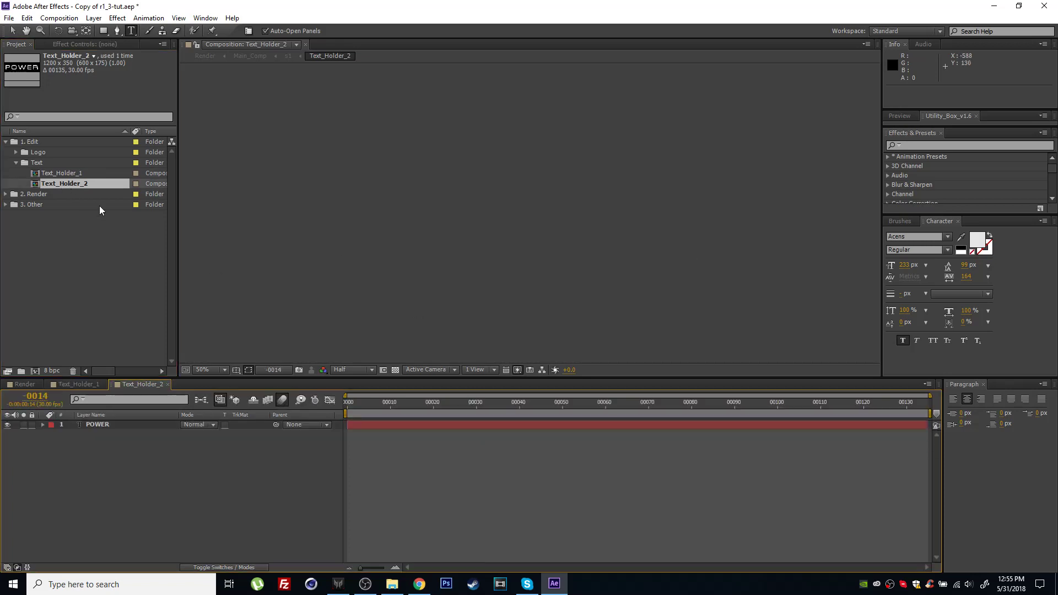
pyautogui.click(579, 403)
pyautogui.doubleClick(533, 425)
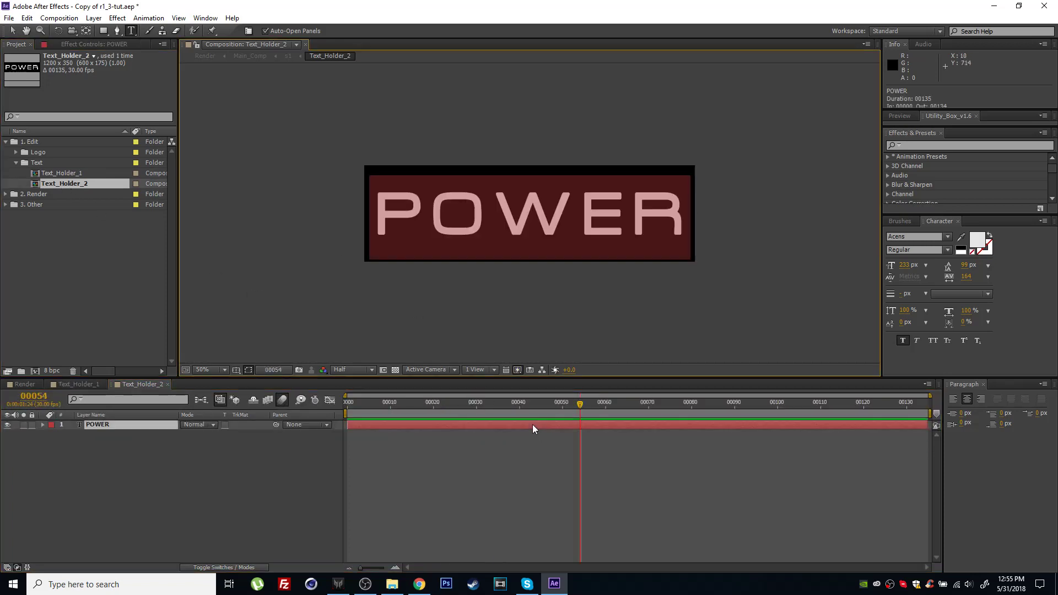
pyautogui.write('text')
pyautogui.press('BackSpace')
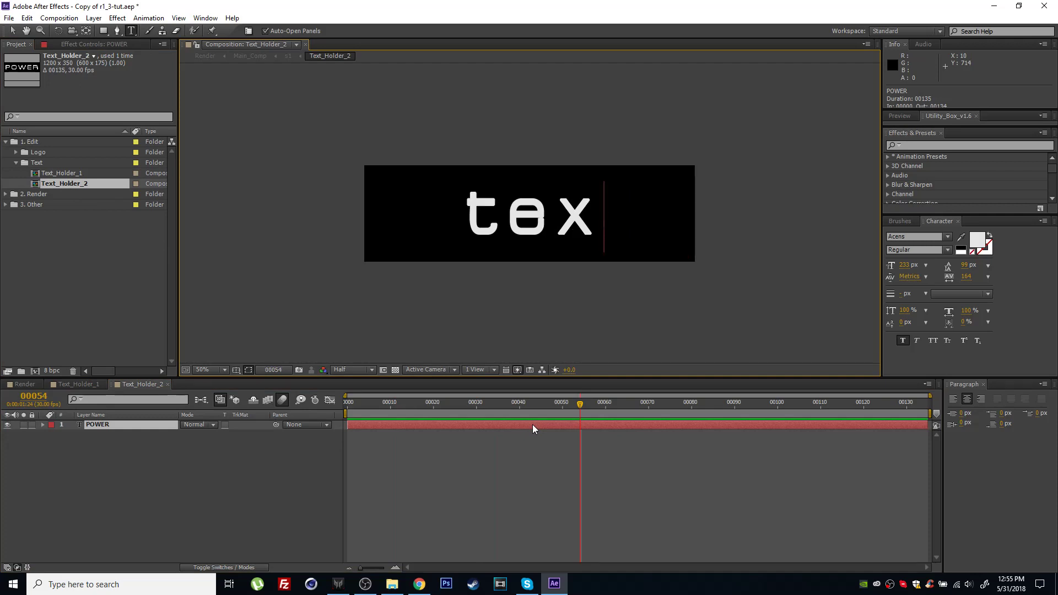
pyautogui.write('t ')
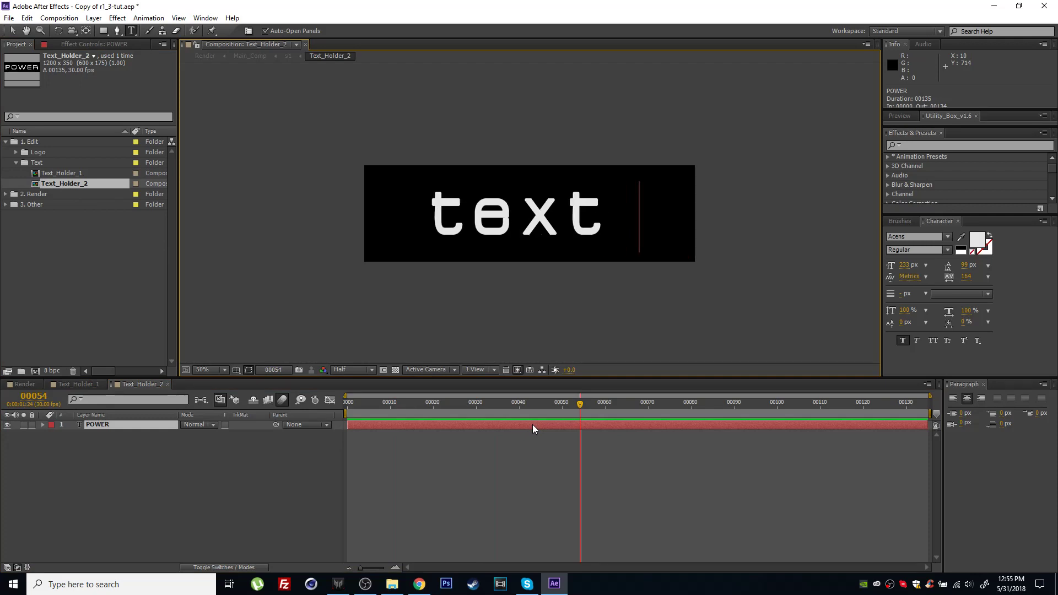
pyautogui.write('2')
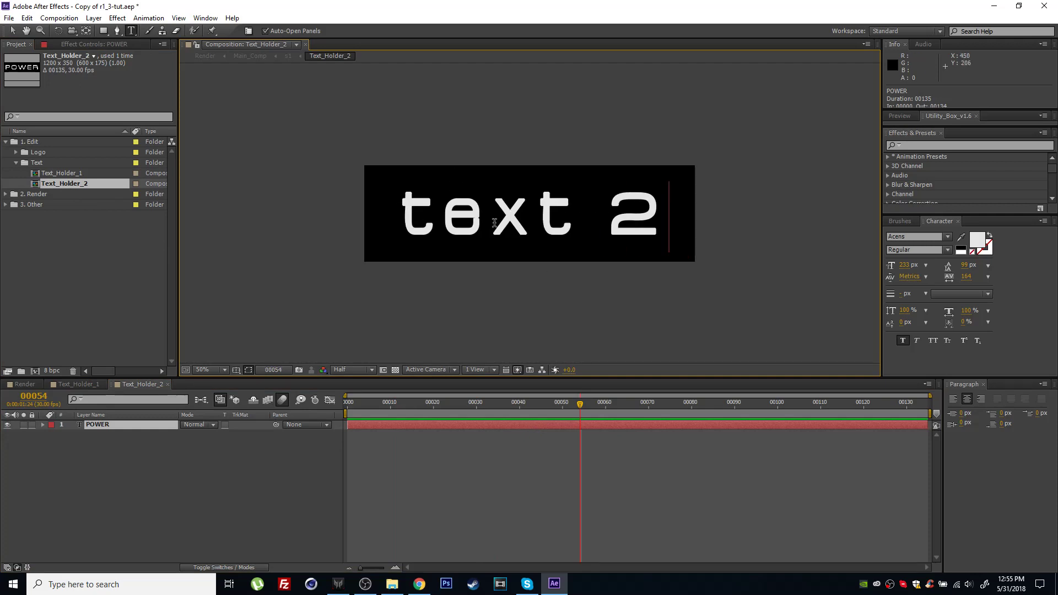
pyautogui.click(491, 461)
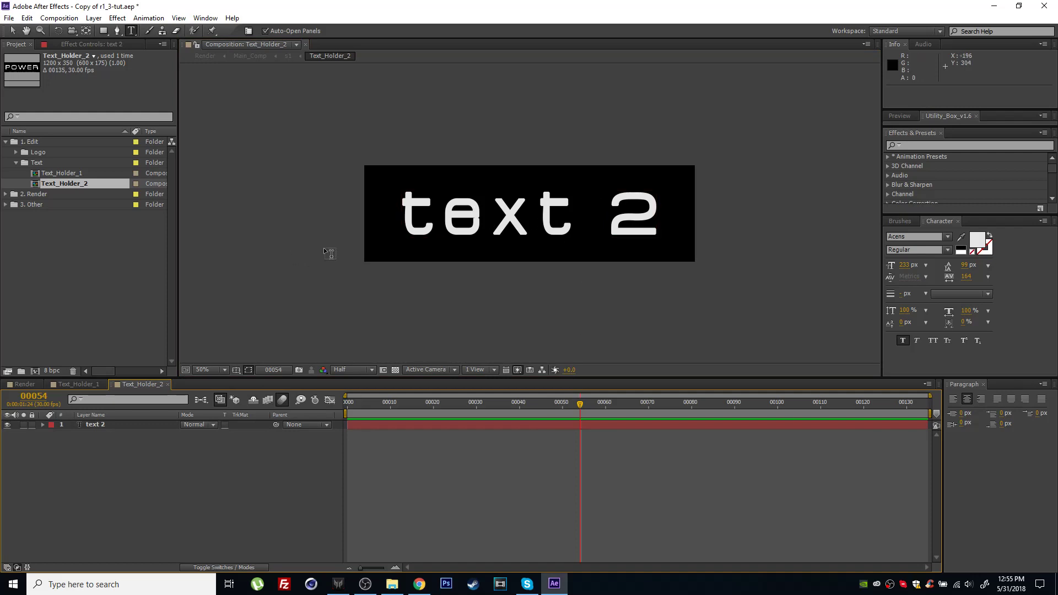
# Preview the edited text in the Render composition at frame 75 and the logo reveal at frame 146.
pyautogui.click(25, 385)
pyautogui.moveTo(539, 405); pyautogui.dragTo(491, 414)
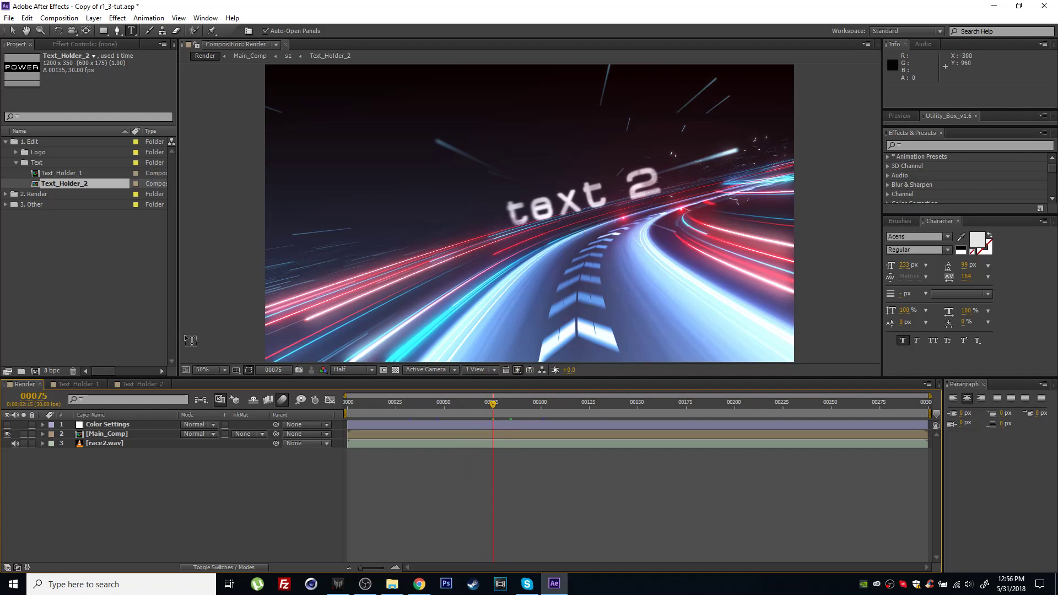
pyautogui.moveTo(496, 404); pyautogui.dragTo(630, 410)
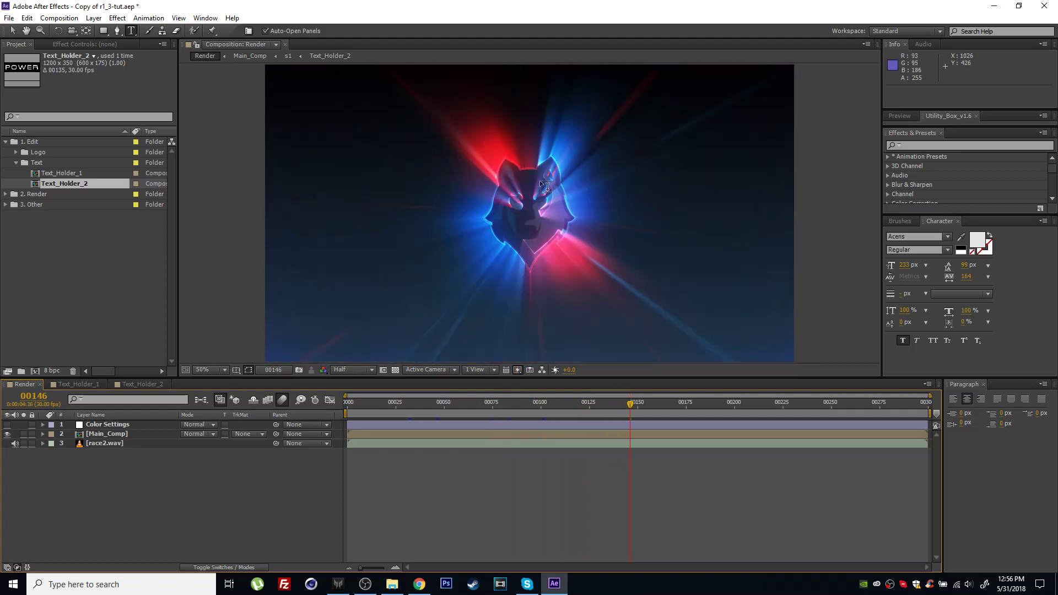
# Open the Logo_Holder composition from the Logo folder and delete its envato_white.ai, videohive.png and huksy.png layers.
pyautogui.click(16, 152)
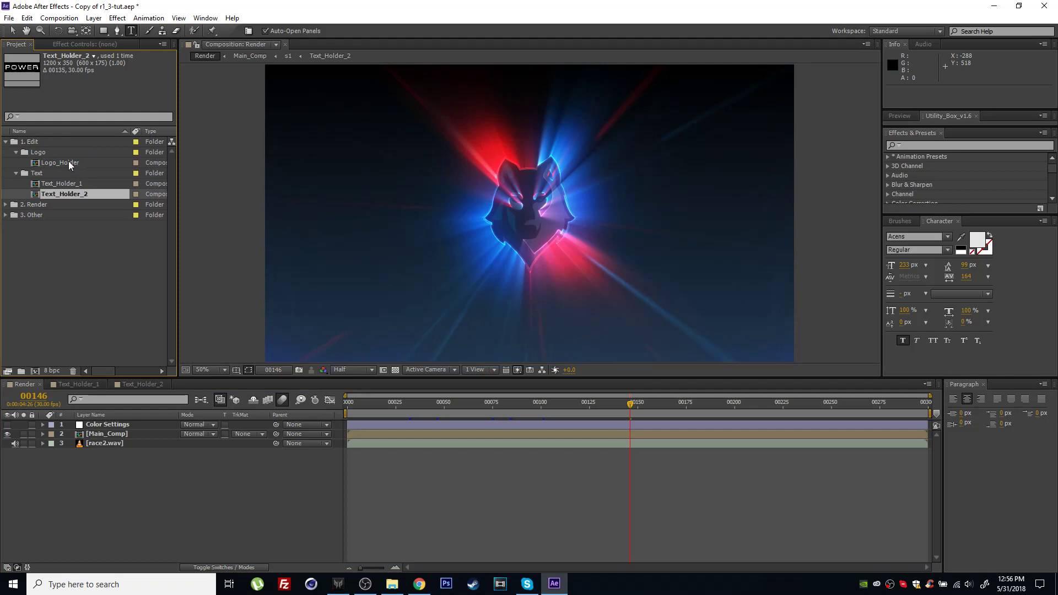
pyautogui.click(68, 161)
pyautogui.doubleClick(54, 161)
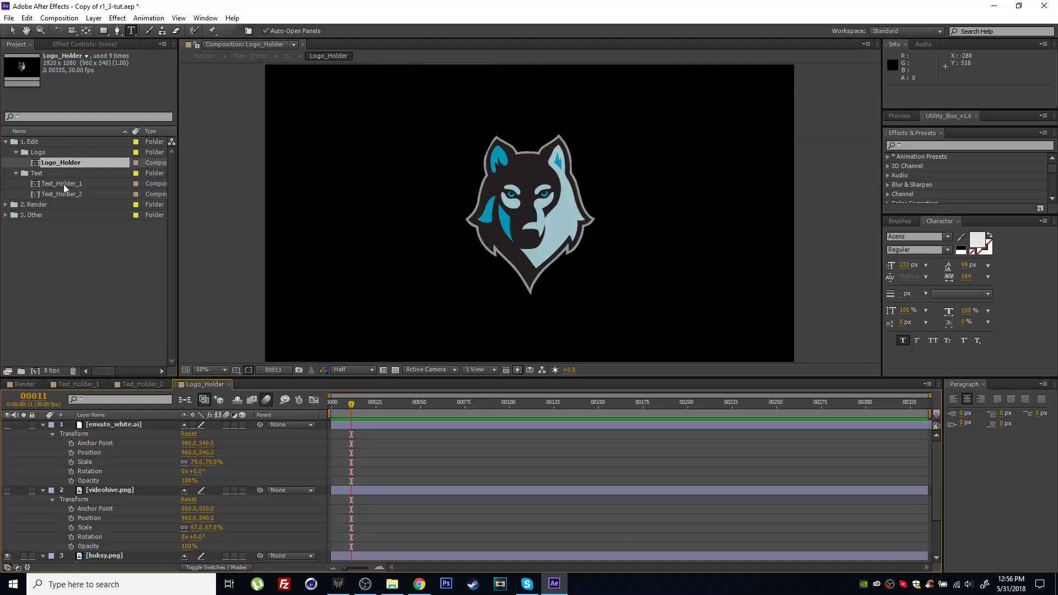
pyautogui.press('t')
pyautogui.press('t')
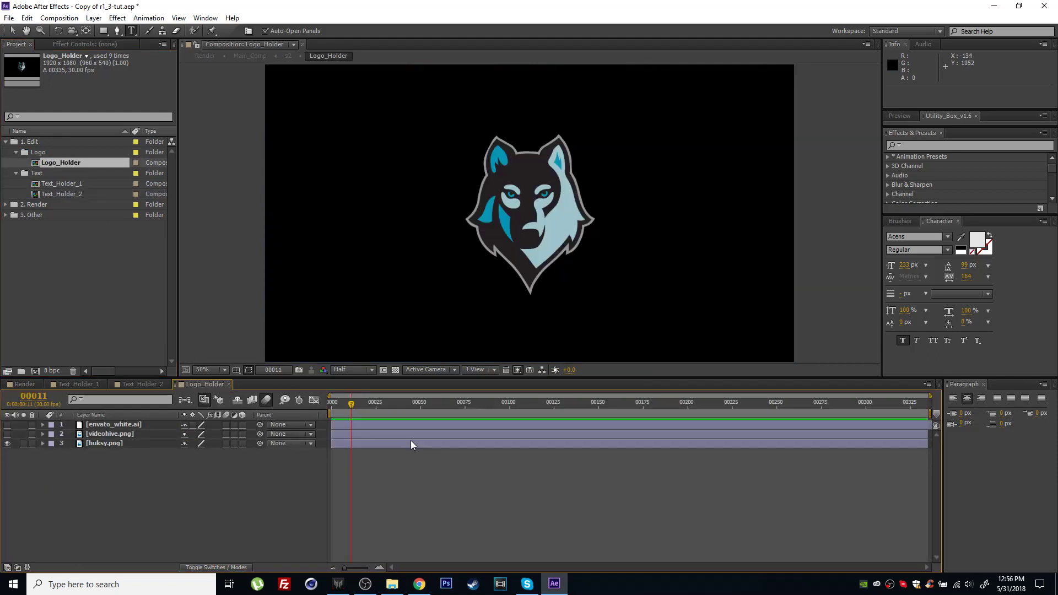
pyautogui.moveTo(86, 463); pyautogui.dragTo(140, 411)
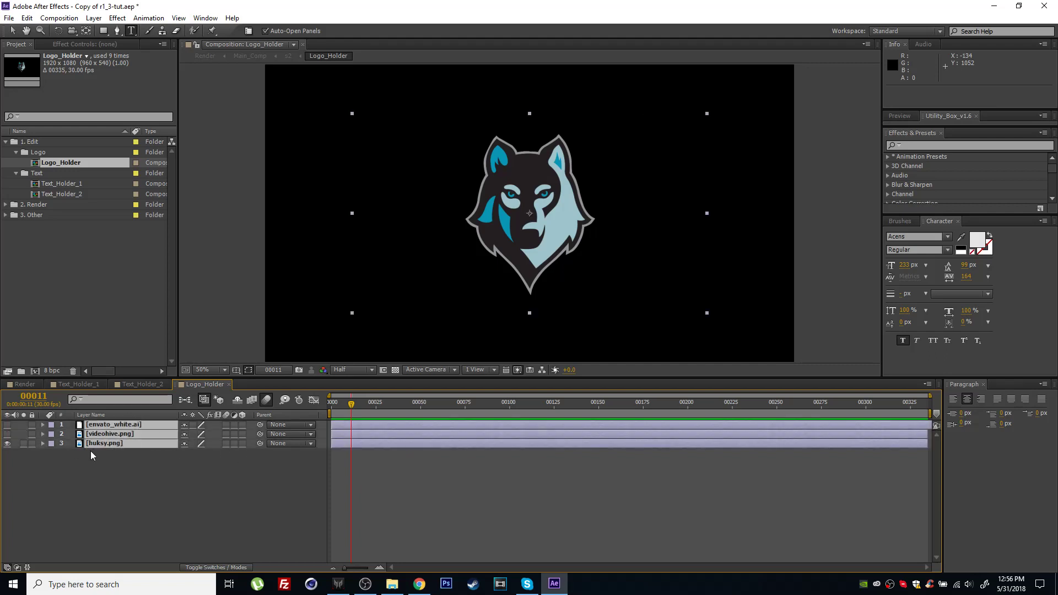
pyautogui.press('Delete')
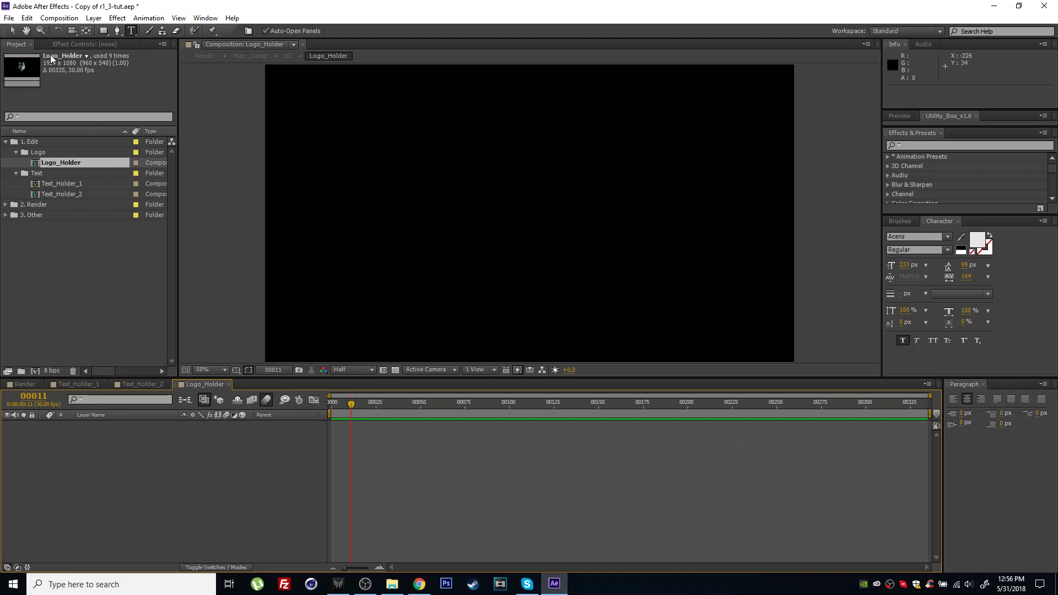
# Import videohive.png from the Envato Logos folder as footage and add it as a layer in Logo_Holder.
pyautogui.doubleClick(51, 271)
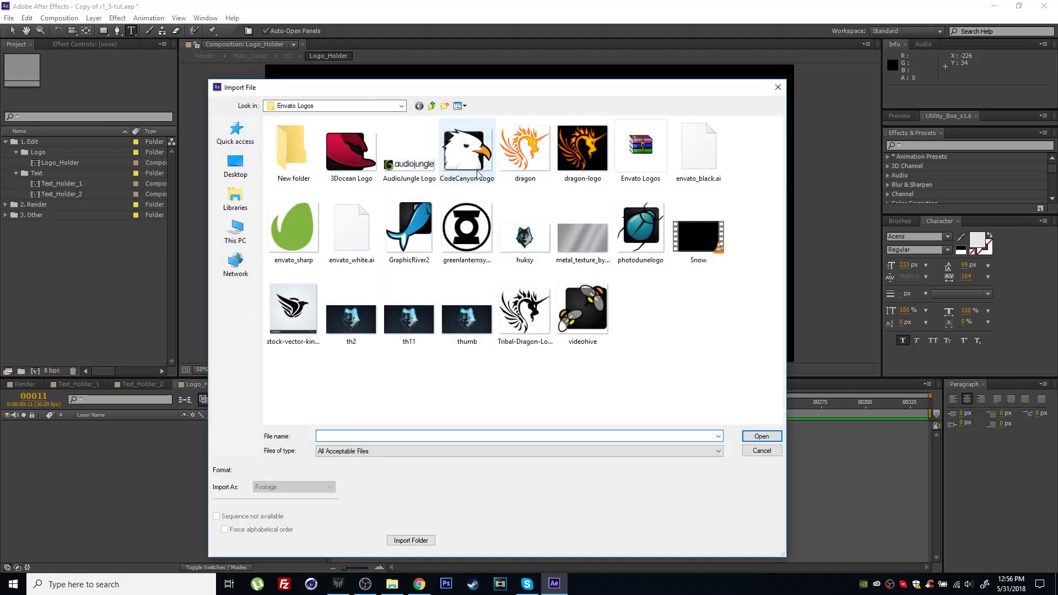
pyautogui.click(588, 322)
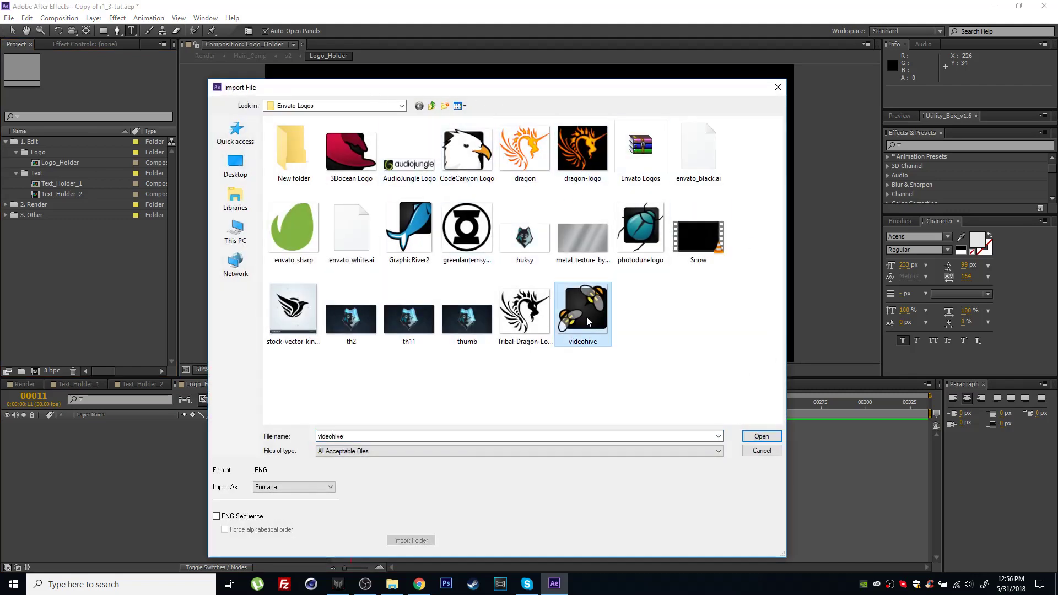
pyautogui.click(772, 438)
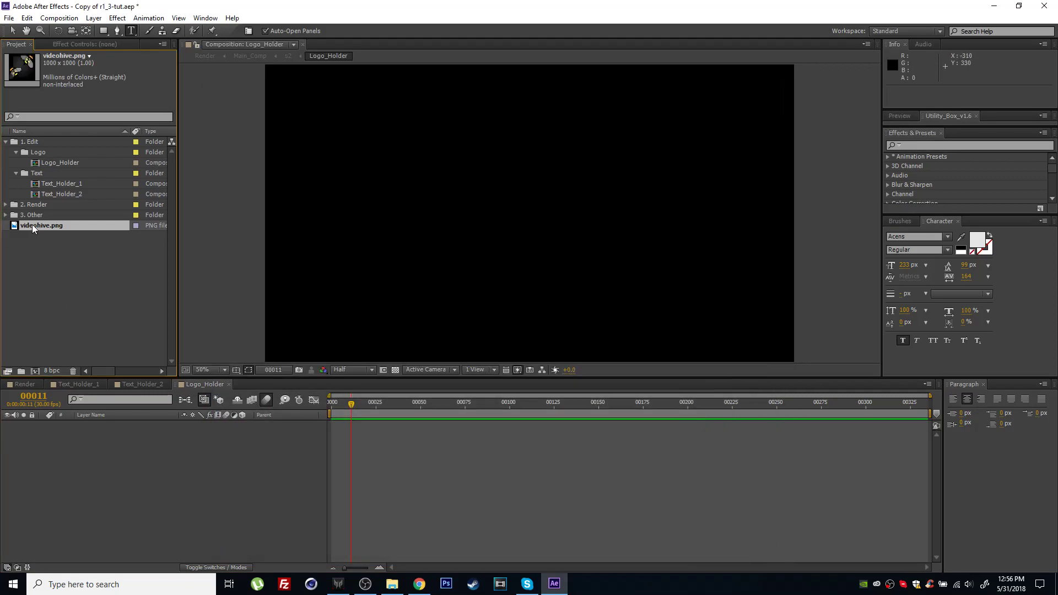
pyautogui.moveTo(25, 226); pyautogui.dragTo(325, 446)
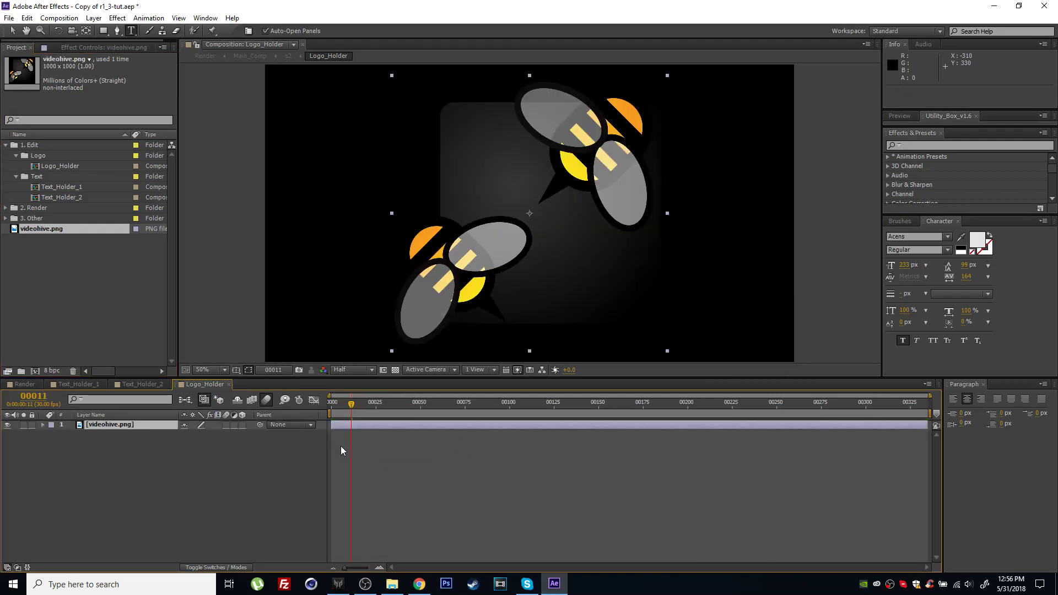
# Scale the videohive.png layer in Logo_Holder down proportionally to about 64%.
pyautogui.moveTo(353, 411); pyautogui.dragTo(523, 415)
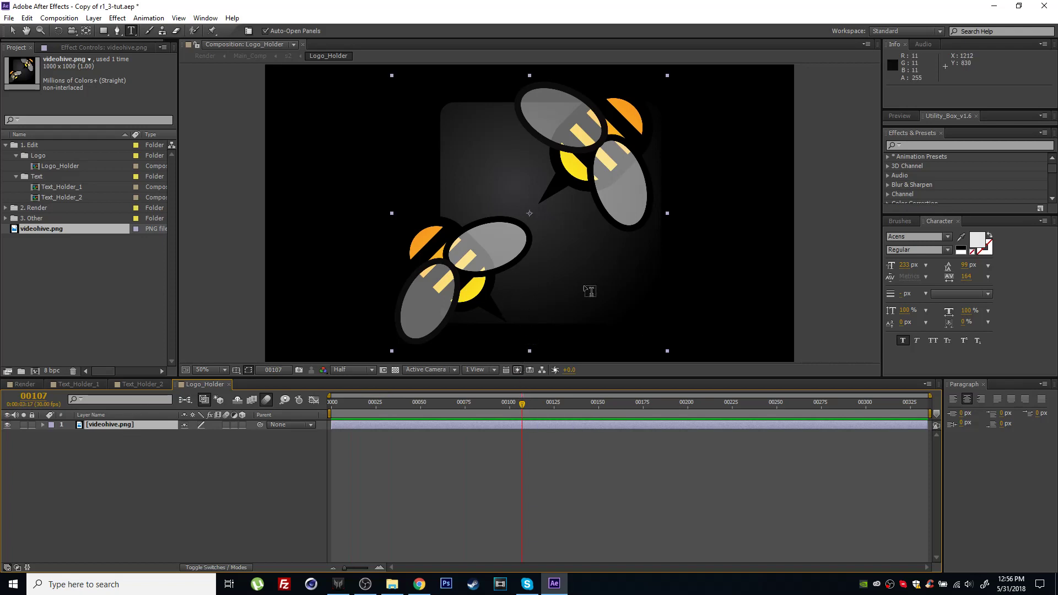
pyautogui.click(12, 31)
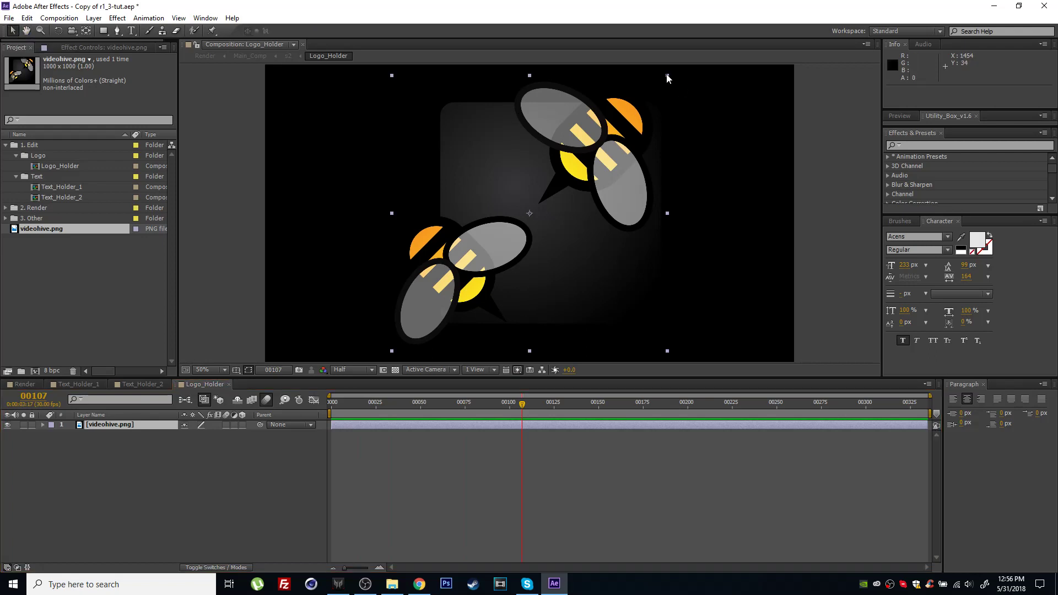
pyautogui.moveTo(667, 79); pyautogui.dragTo(616, 103)
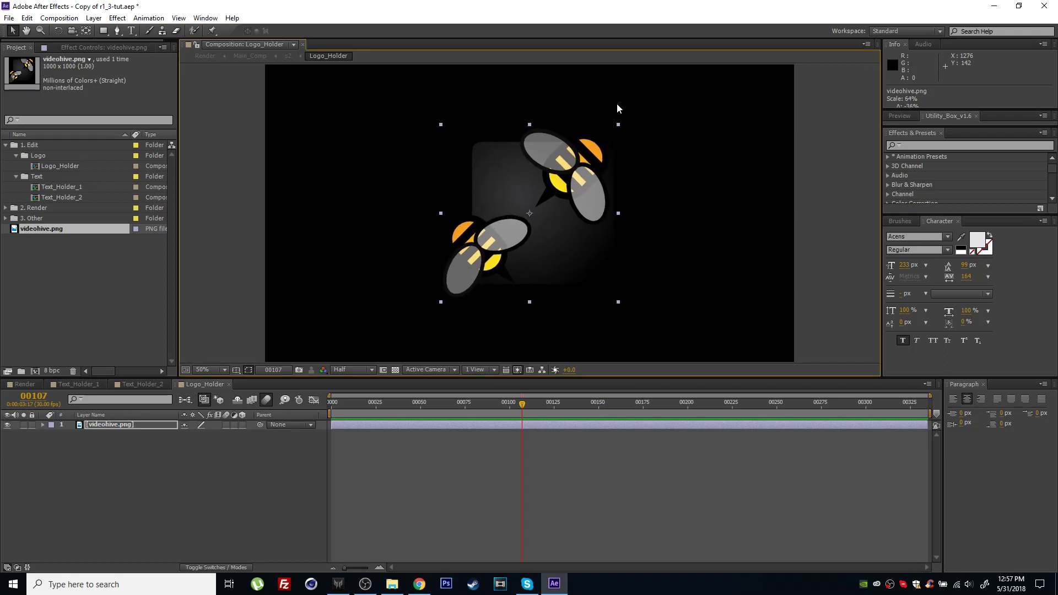
# Add a text layer reading "TAGLINE" beneath the logo in Logo_Holder.
pyautogui.click(131, 31)
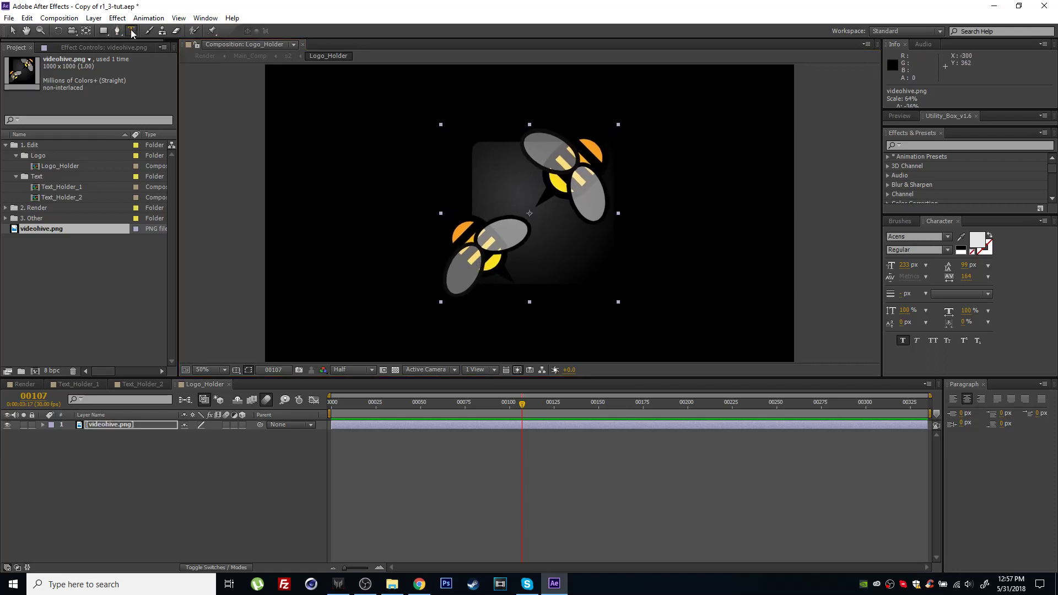
pyautogui.click(469, 335)
pyautogui.write('TAGLINE')
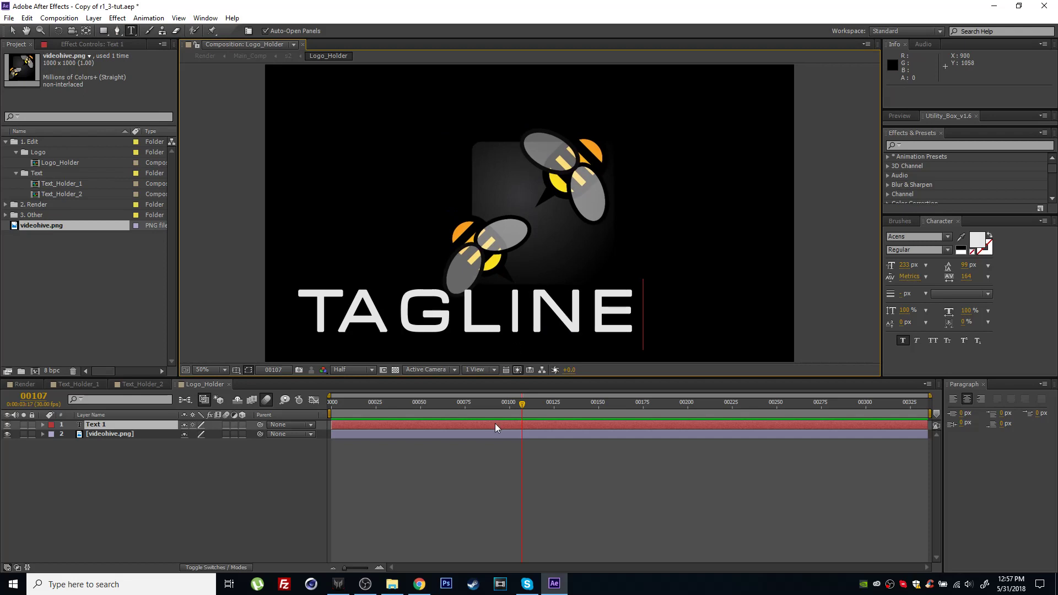
pyautogui.press('Escape')
pyautogui.press('v')
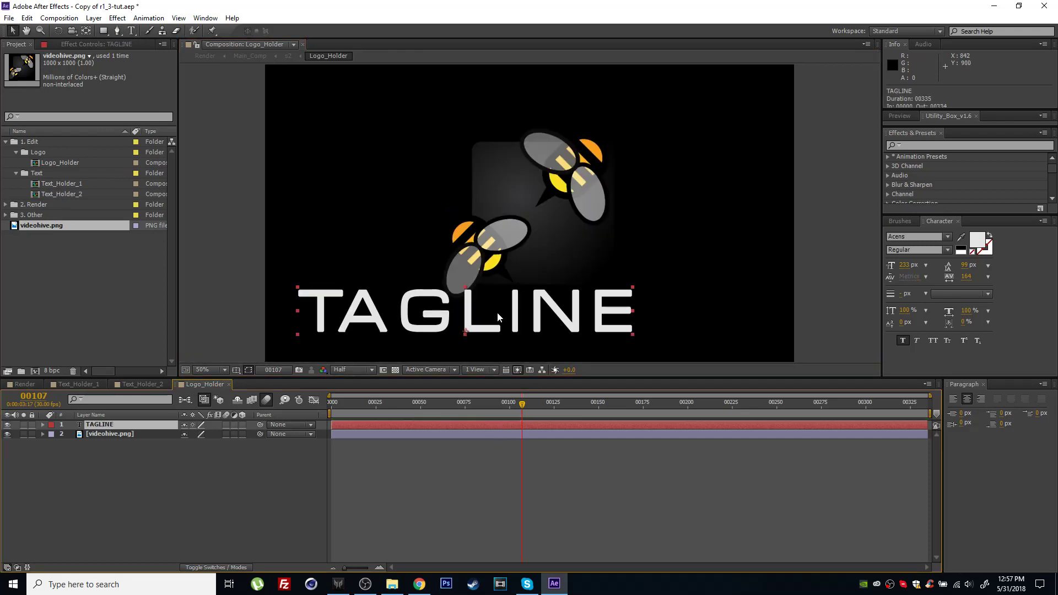
# Reduce the TAGLINE text to 141 px, place it at about 972, 934, and raise the logo image slightly above it.
pyautogui.moveTo(496, 312); pyautogui.dragTo(569, 317)
pyautogui.moveTo(904, 265); pyautogui.dragTo(710, 298)
pyautogui.moveTo(573, 324); pyautogui.dragTo(569, 316)
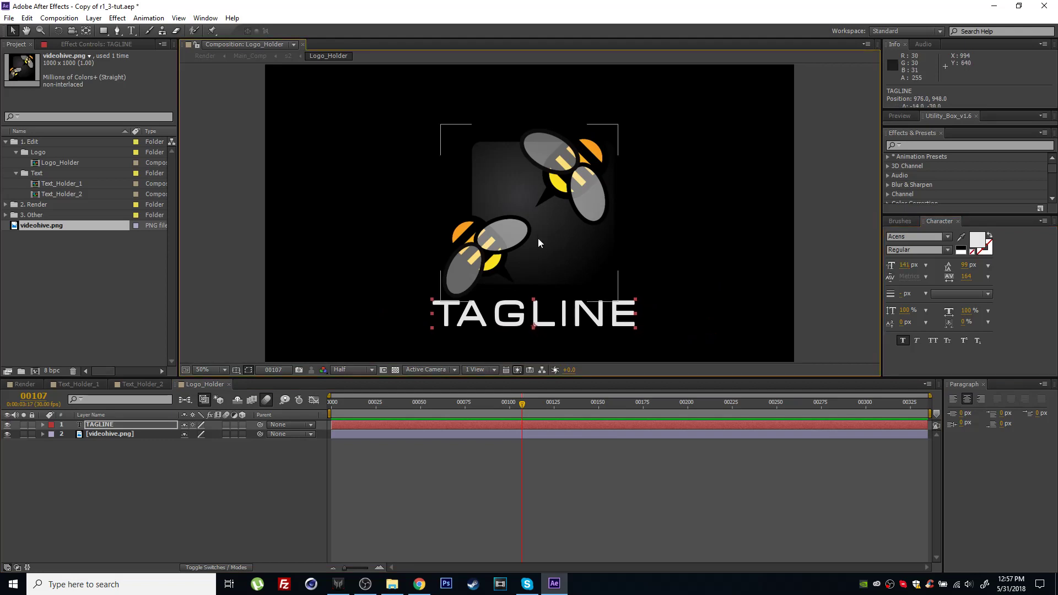
pyautogui.moveTo(539, 235); pyautogui.dragTo(538, 220)
pyautogui.moveTo(519, 314); pyautogui.dragTo(520, 311)
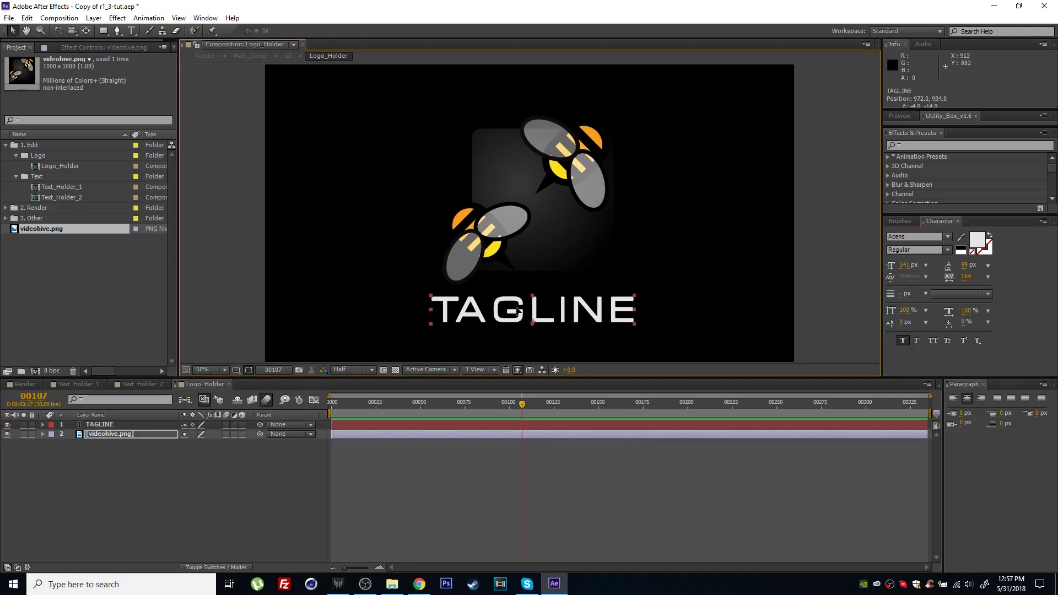
# Preview the logo reveal in the Render composition at frame 144 and compare it with the Logo_Holder composition.
pyautogui.click(30, 382)
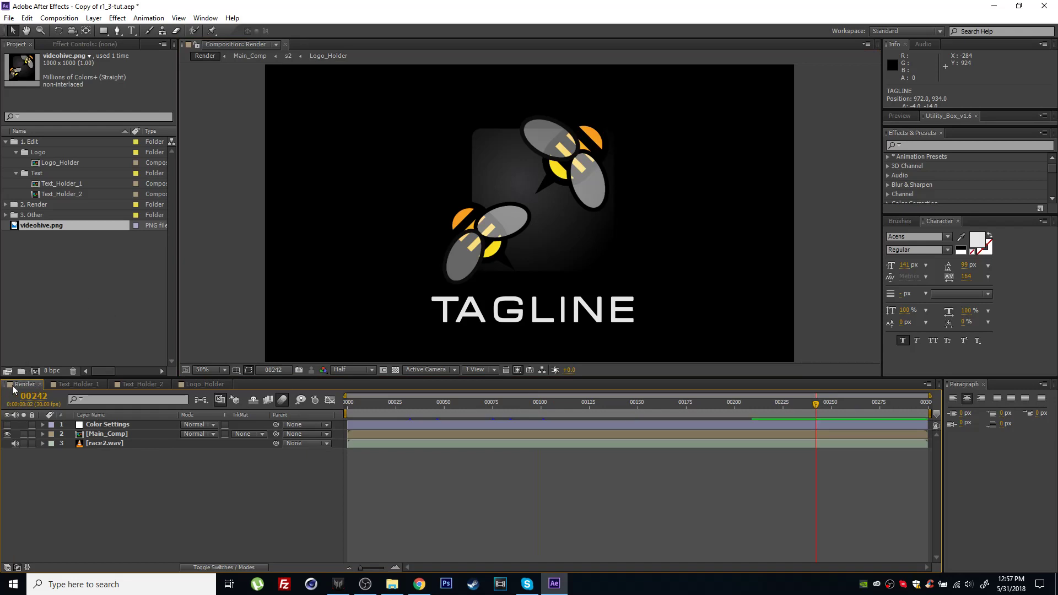
pyautogui.moveTo(751, 409); pyautogui.dragTo(626, 412)
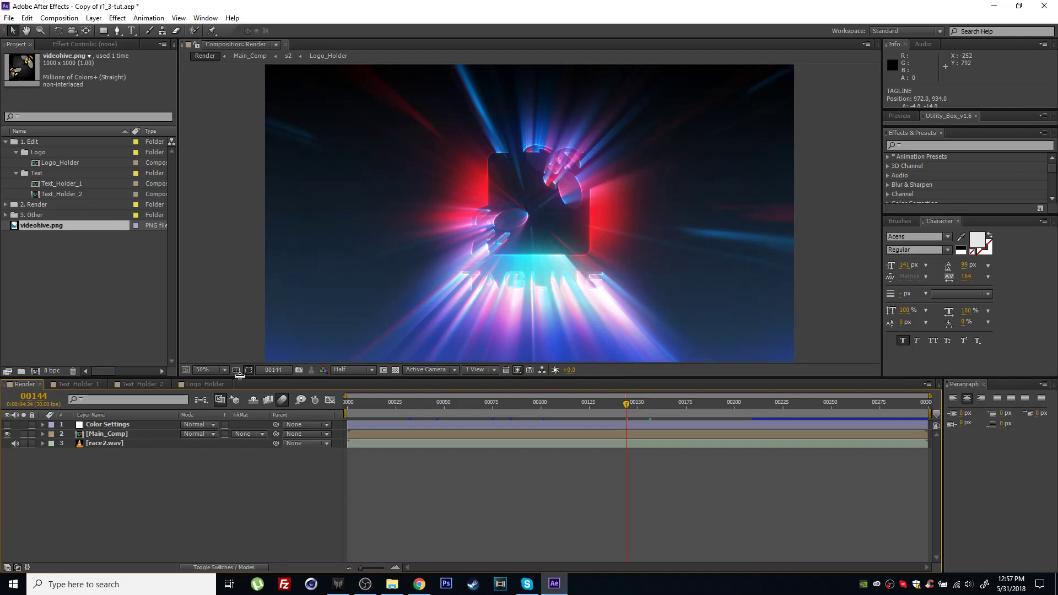
pyautogui.click(205, 385)
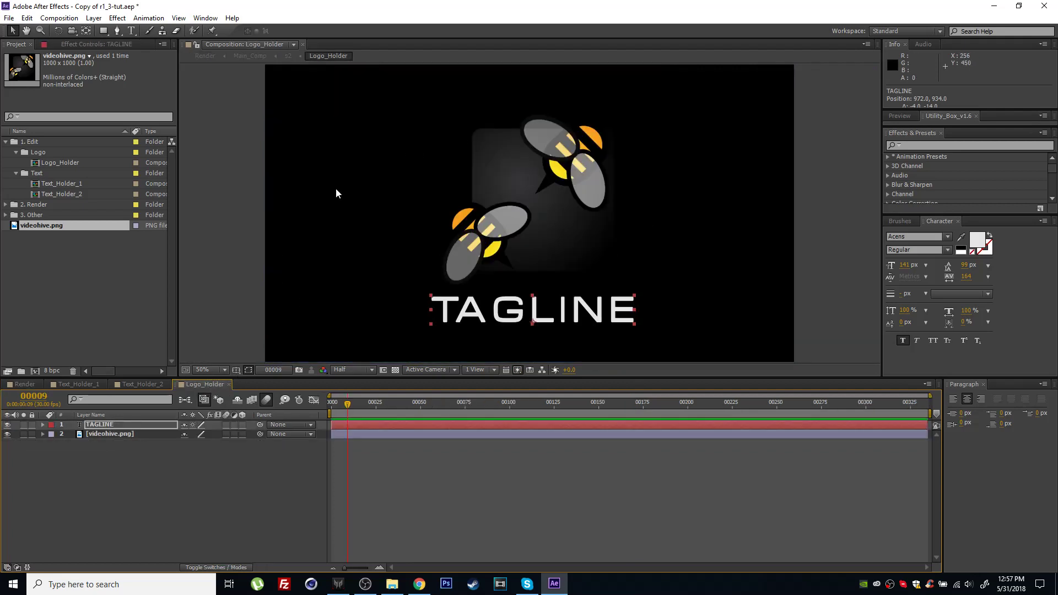
pyautogui.click(10, 384)
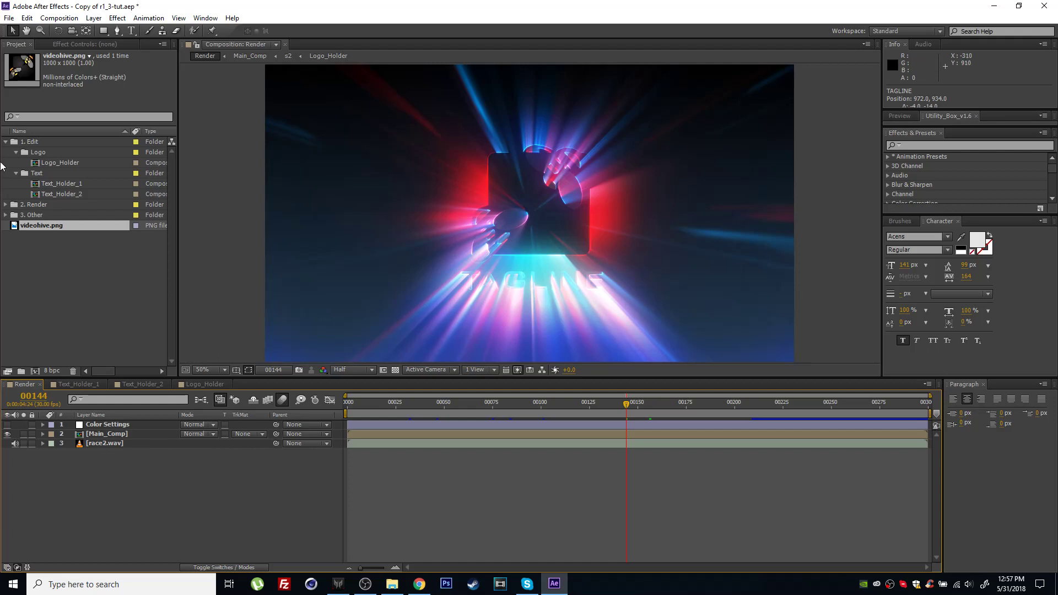
# Select the Render composition in the 2. Render folder, go to frame 41, and show the Color Settings layer's effect controls.
pyautogui.click(3, 205)
pyautogui.click(36, 216)
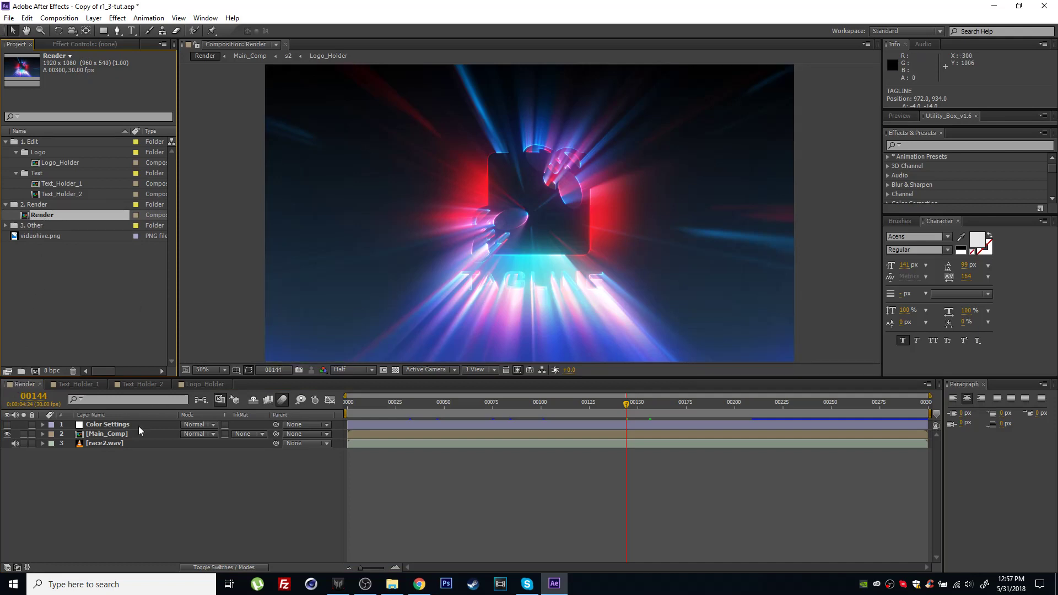
pyautogui.moveTo(626, 405); pyautogui.dragTo(610, 407)
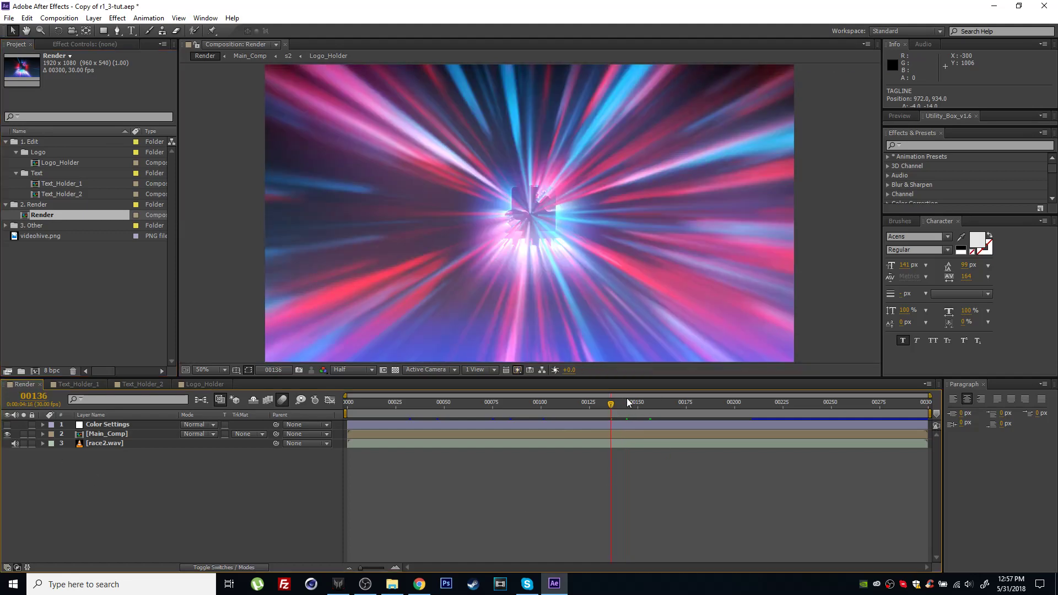
pyautogui.moveTo(612, 405); pyautogui.dragTo(428, 418)
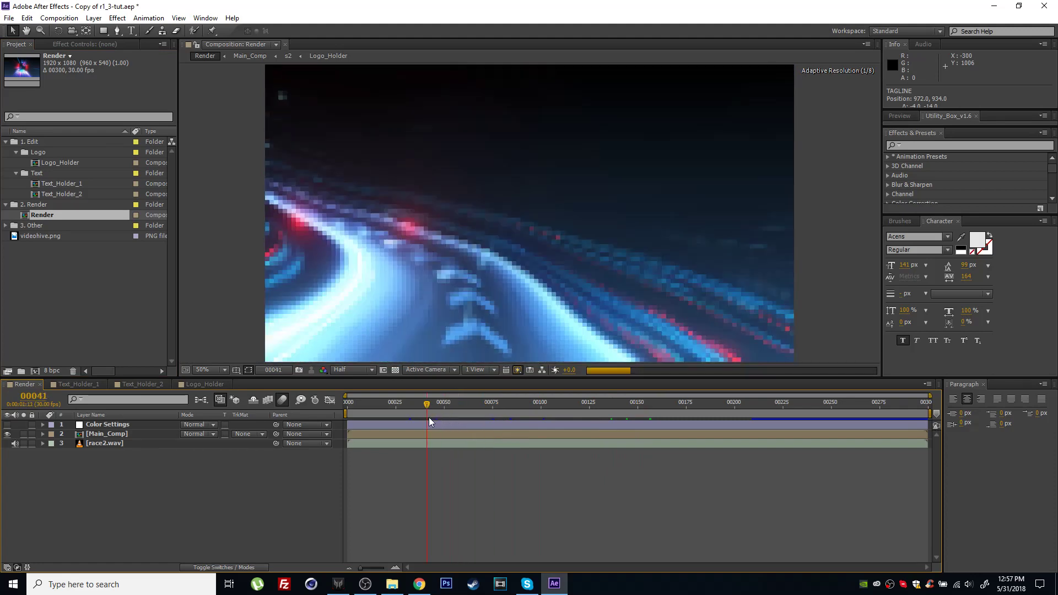
pyautogui.click(102, 427)
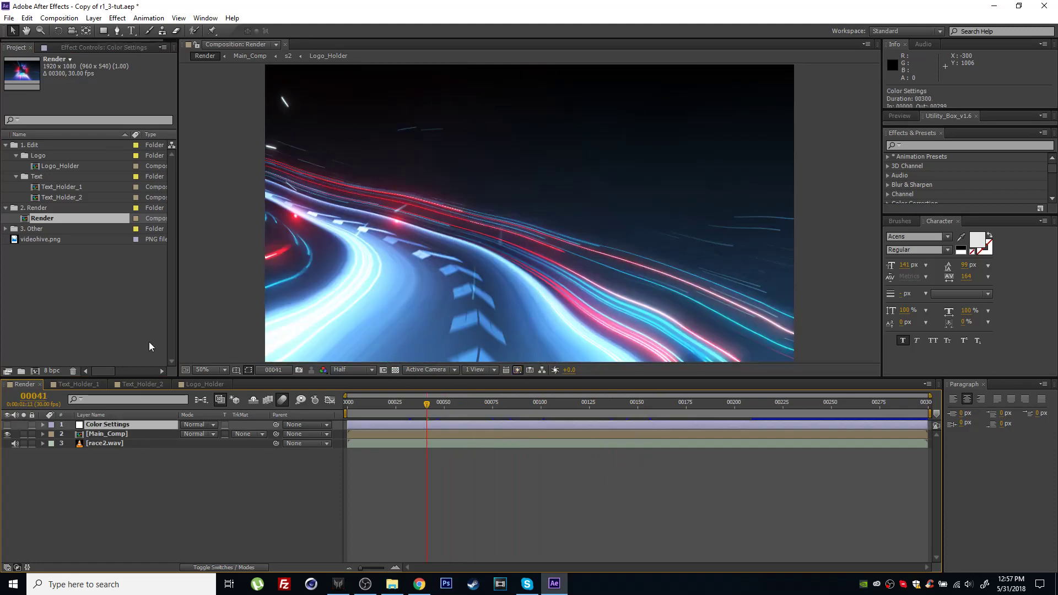
pyautogui.click(85, 46)
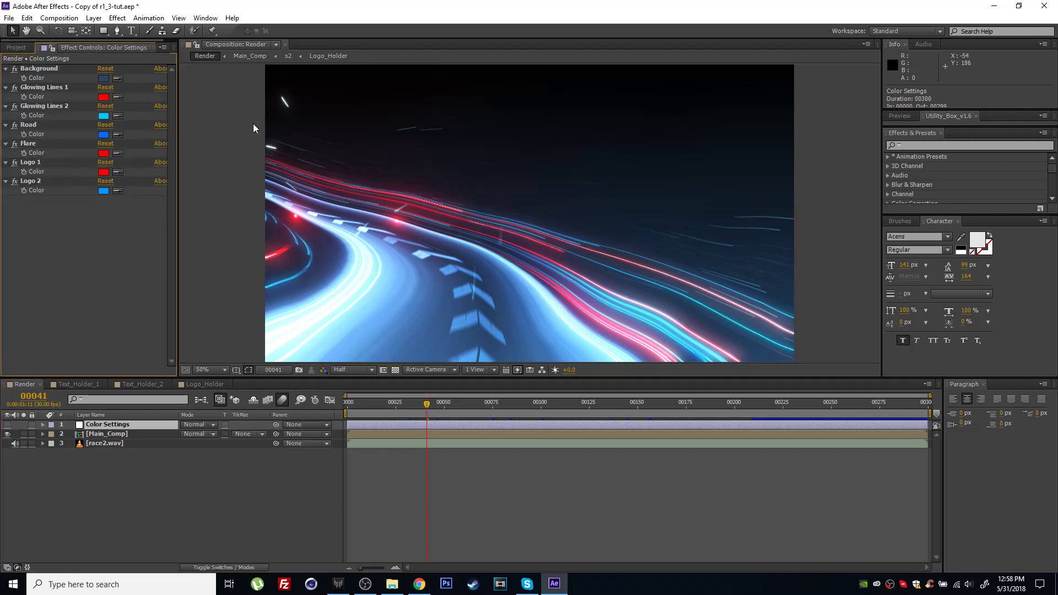
# Go to frame 17 and set the Background color in Color Settings to dark green 216134.
pyautogui.moveTo(418, 409); pyautogui.dragTo(379, 414)
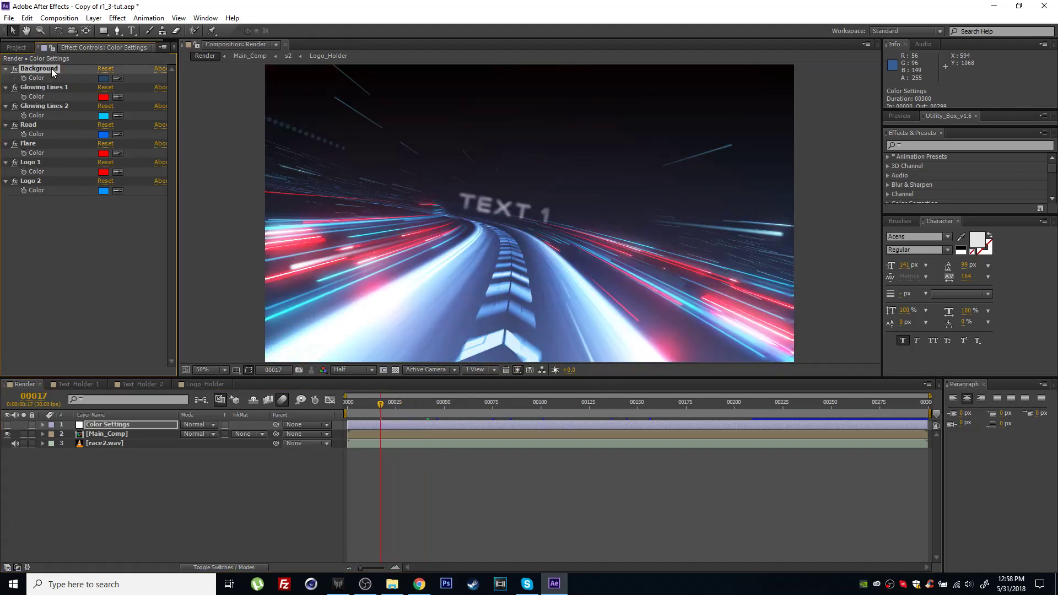
pyautogui.click(103, 78)
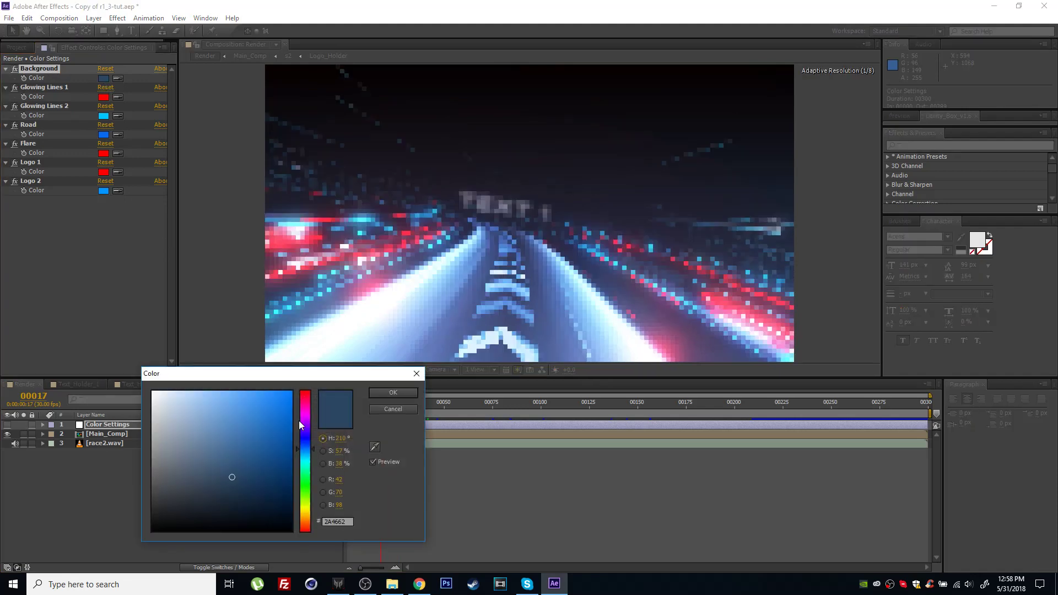
pyautogui.moveTo(309, 451); pyautogui.dragTo(308, 487)
pyautogui.click(245, 464)
pyautogui.moveTo(245, 463)
pyautogui.mouseDown()
pyautogui.moveTo(245, 487)
pyautogui.moveTo(245, 478)
pyautogui.mouseUp()
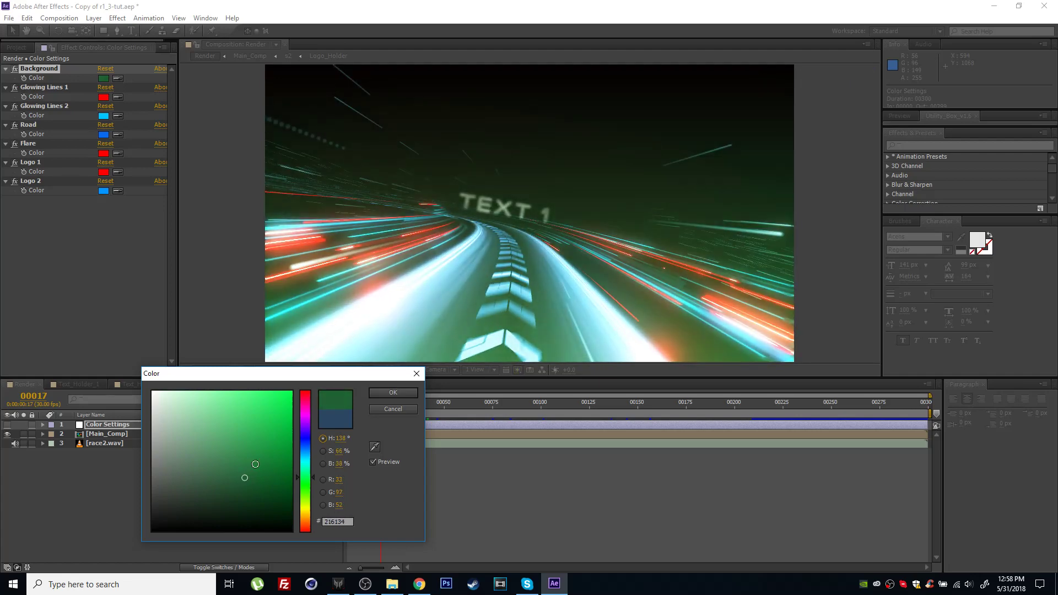
pyautogui.click(390, 393)
# Move the Render composition to frame 26 and choose Half as its preview resolution.
pyautogui.click(45, 87)
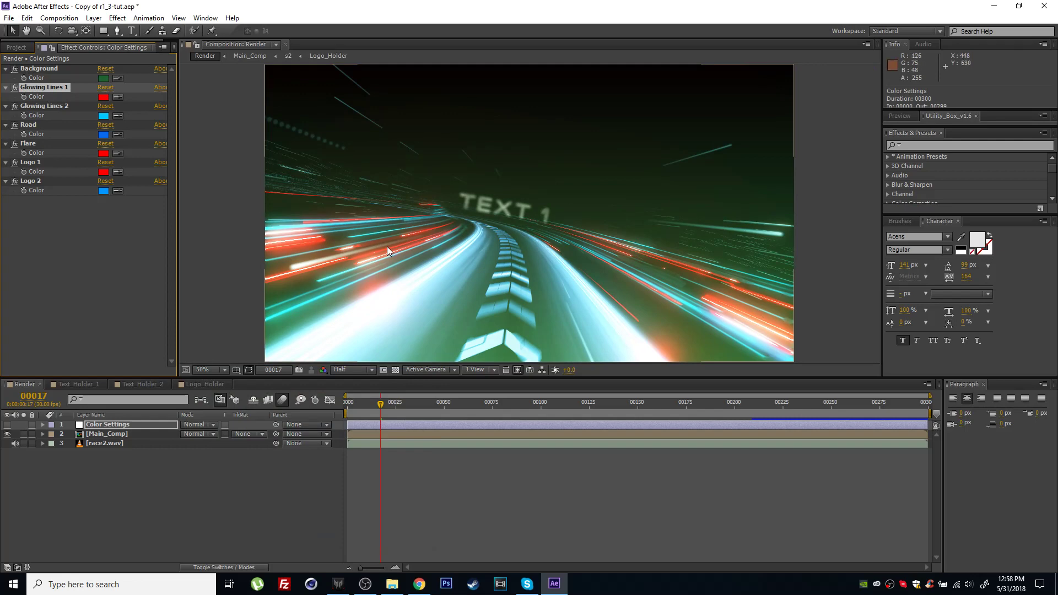
pyautogui.click(388, 410)
pyautogui.moveTo(389, 412)
pyautogui.mouseDown()
pyautogui.moveTo(463, 410)
pyautogui.moveTo(397, 411)
pyautogui.mouseUp()
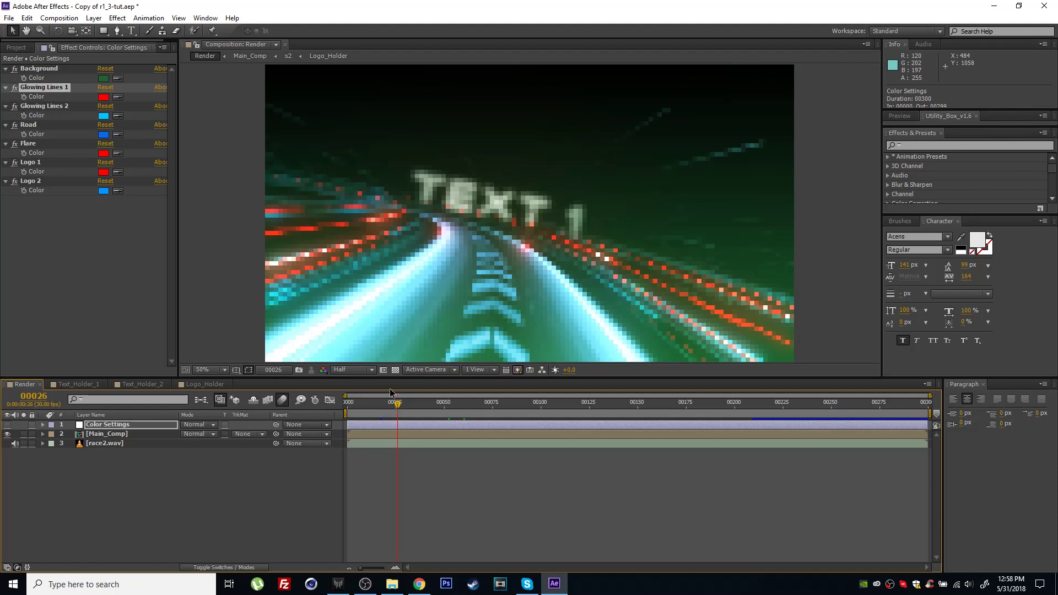
pyautogui.click(346, 370)
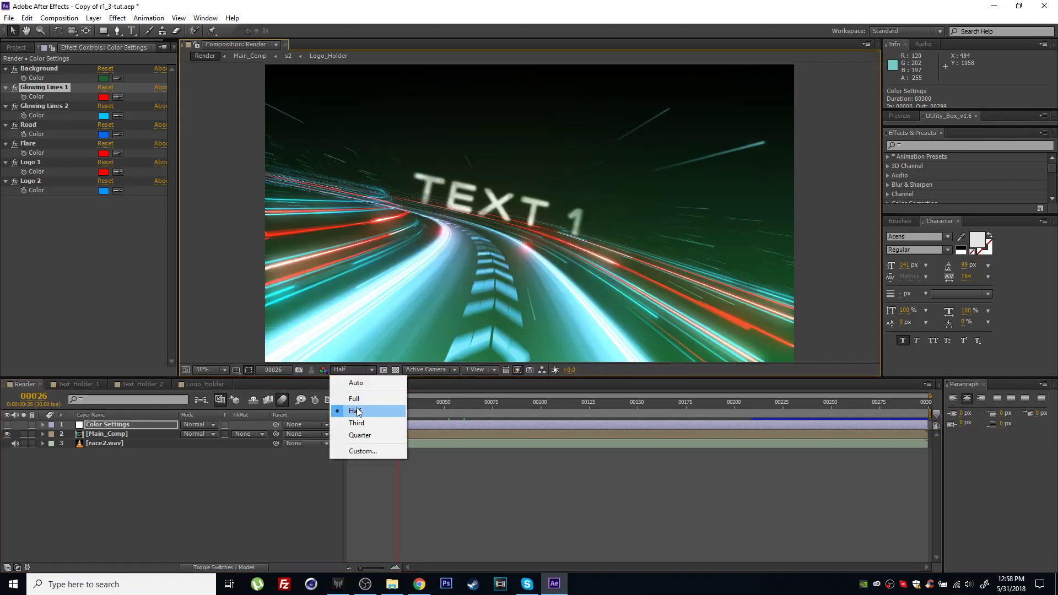
pyautogui.click(355, 410)
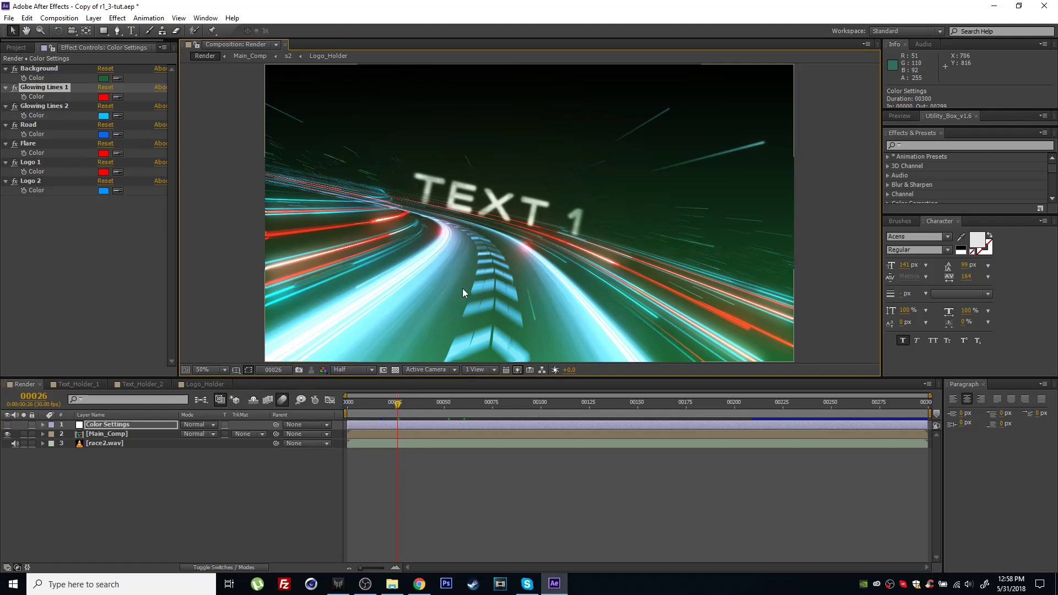
pyautogui.click(359, 369)
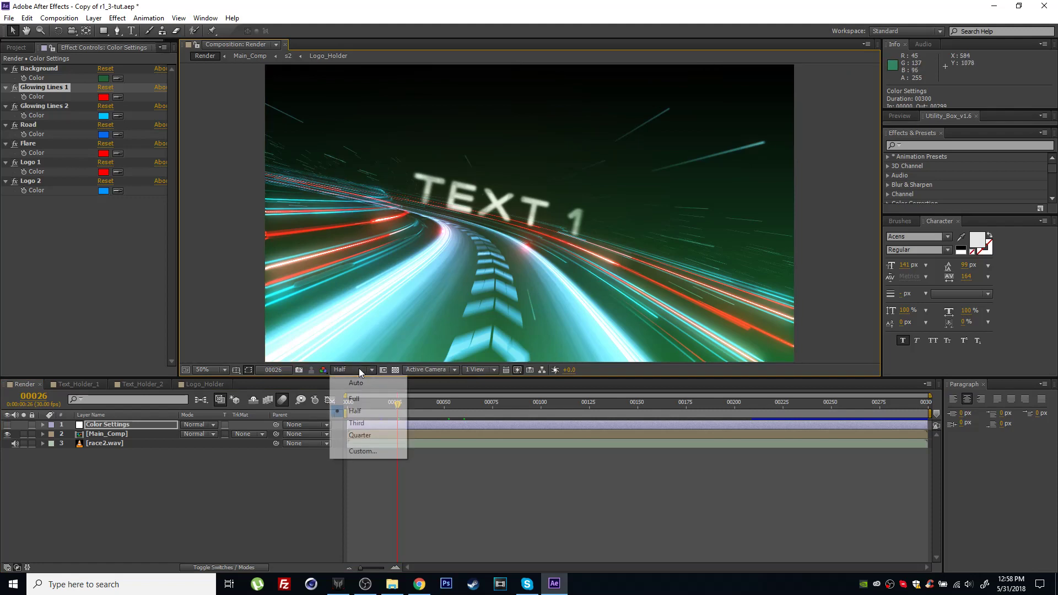
pyautogui.click(356, 410)
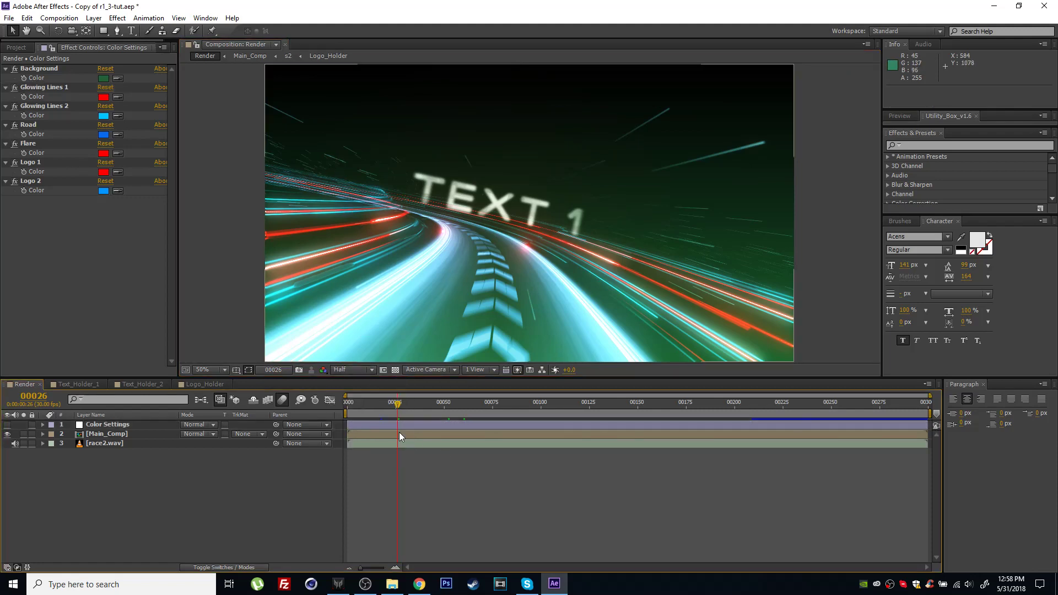
# Set the Glowing Lines 1 color to purple A35FFF, then undo and redo it to compare the looks.
pyautogui.click(121, 425)
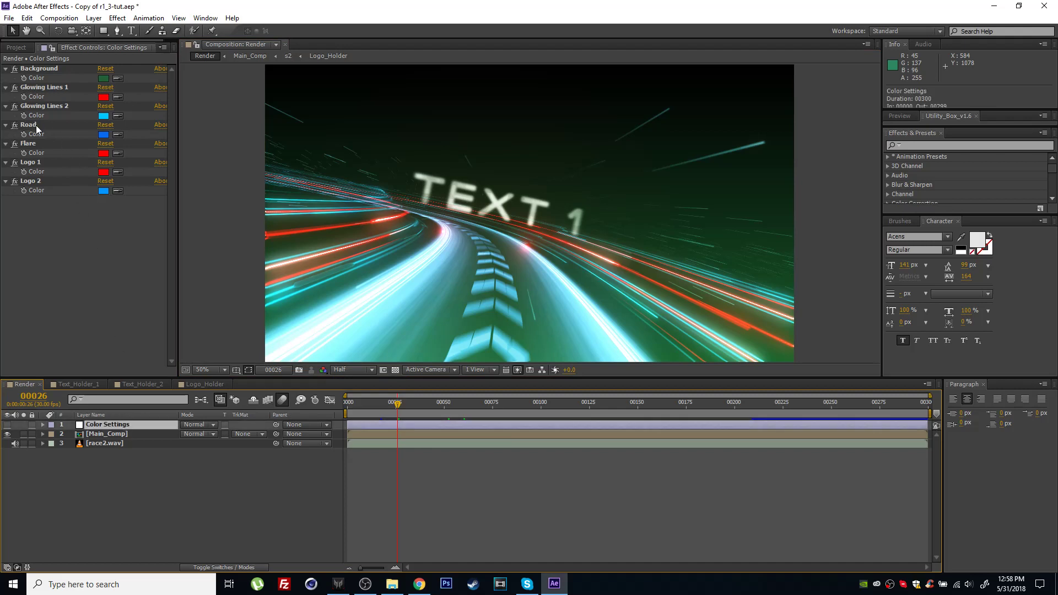
pyautogui.click(39, 87)
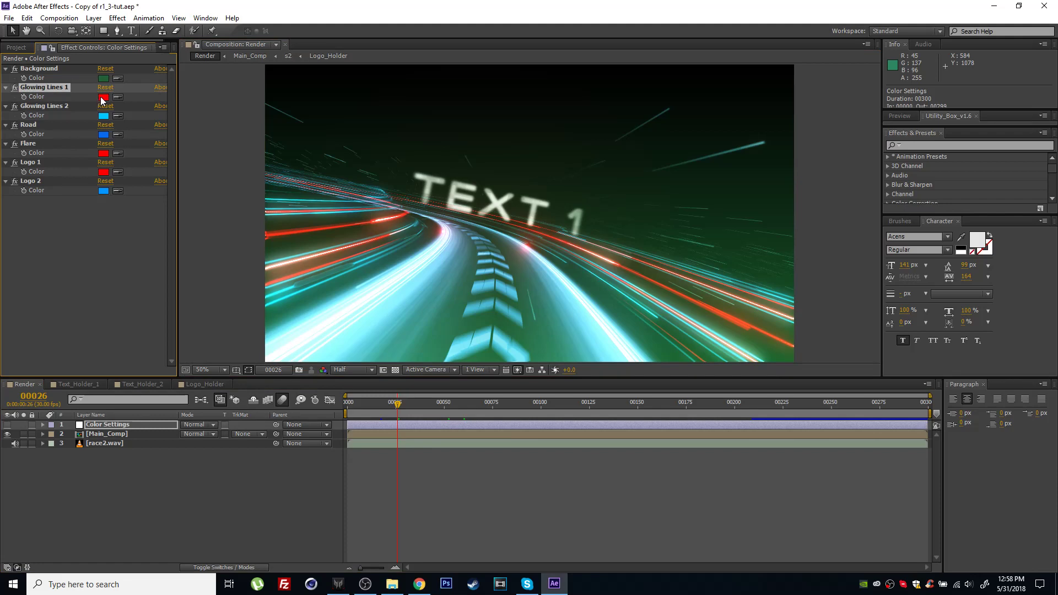
pyautogui.click(103, 97)
pyautogui.moveTo(303, 438); pyautogui.dragTo(306, 428)
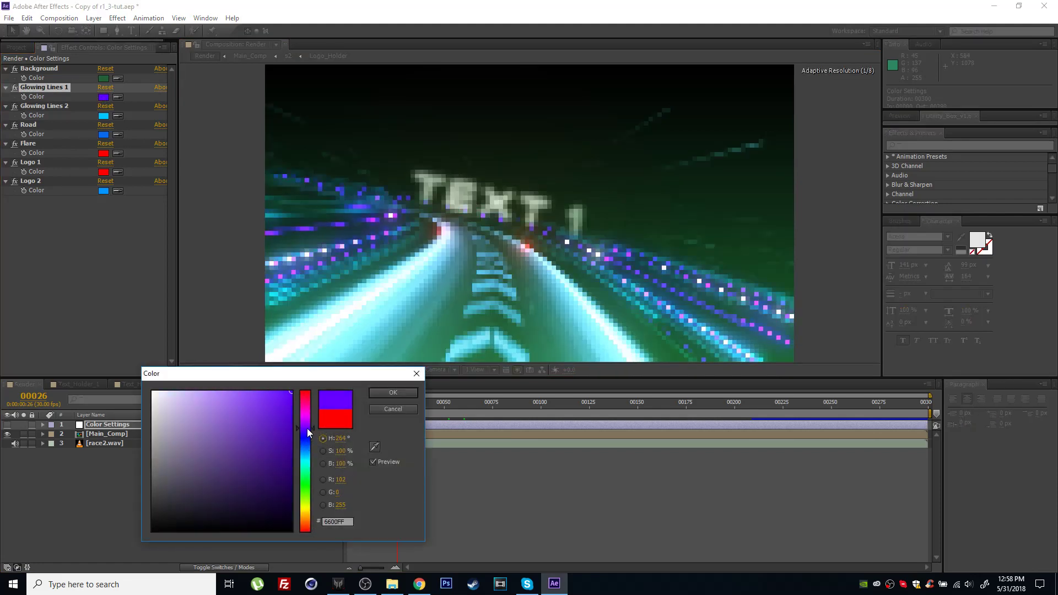
pyautogui.moveTo(247, 396); pyautogui.dragTo(240, 383)
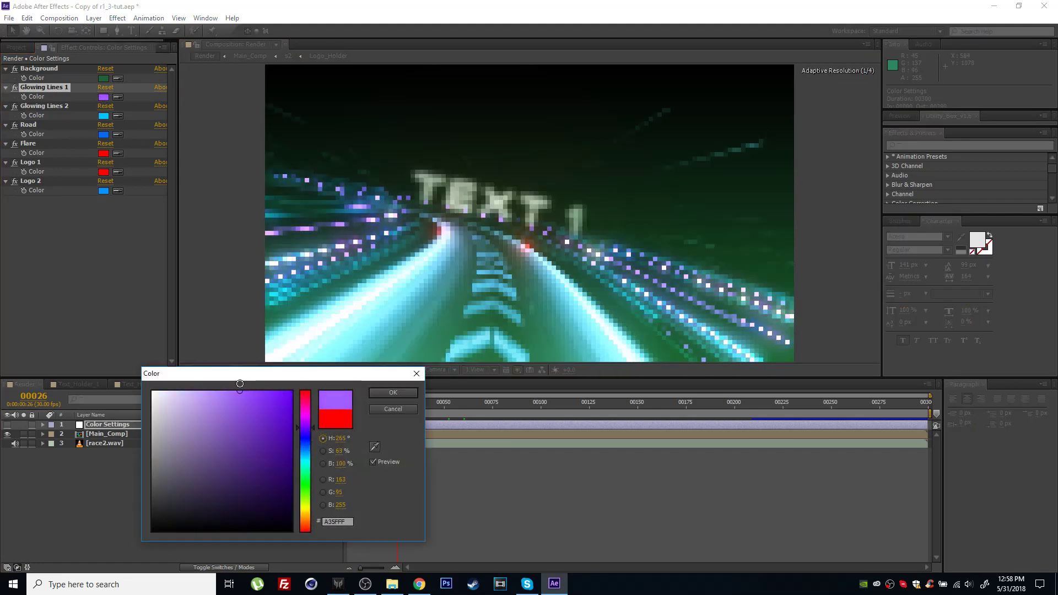
pyautogui.click(401, 393)
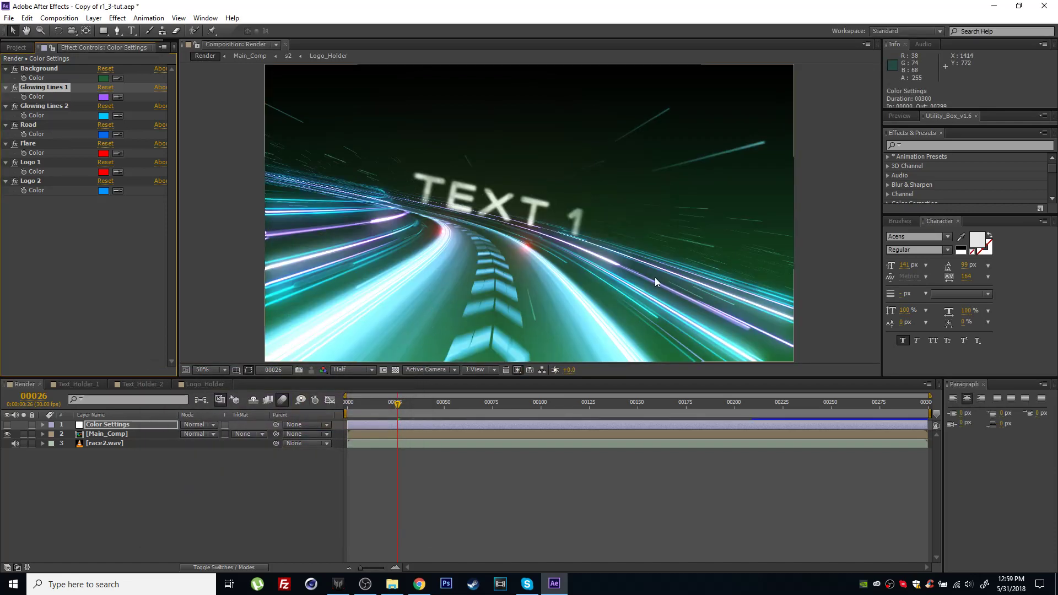
pyautogui.hotkey('ctrl', 'z')
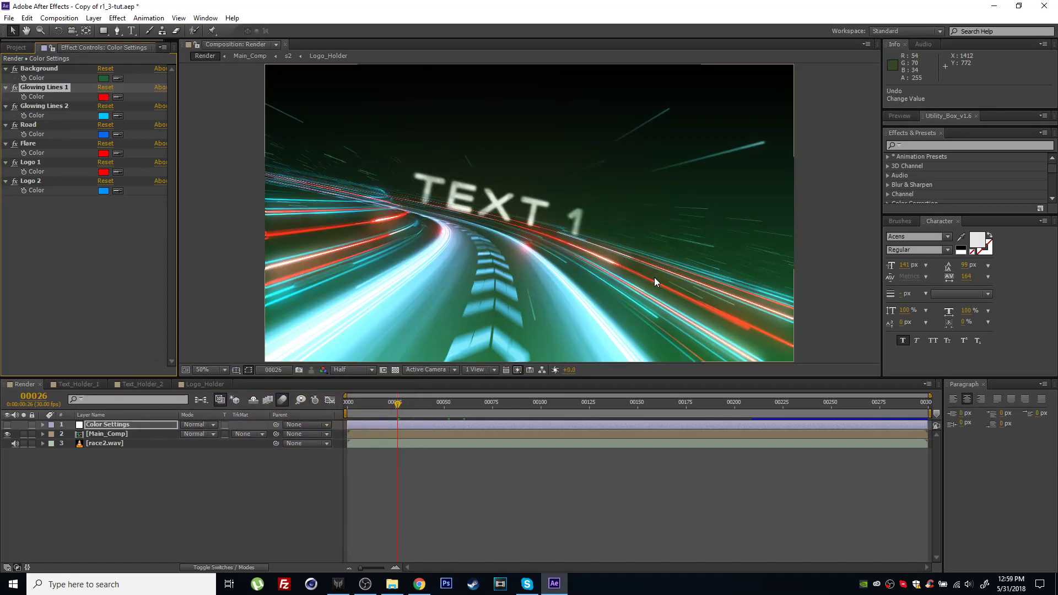
pyautogui.hotkey('ctrl', 'shift', 'z')
# Change the Glowing Lines 2 color to a bright yellow, about FFEA00.
pyautogui.click(42, 106)
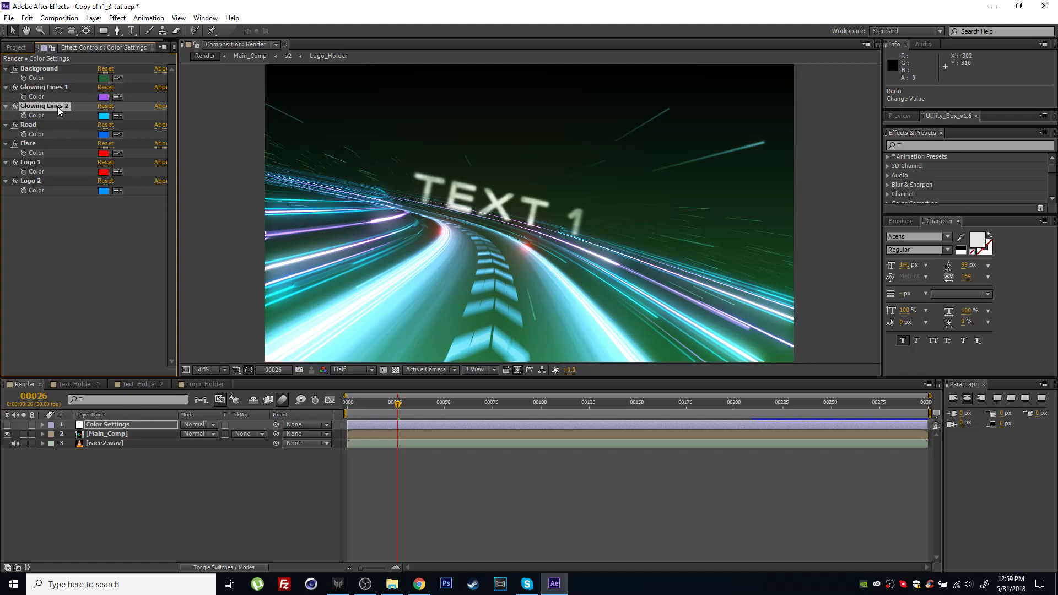
pyautogui.click(103, 116)
pyautogui.moveTo(305, 449); pyautogui.dragTo(301, 508)
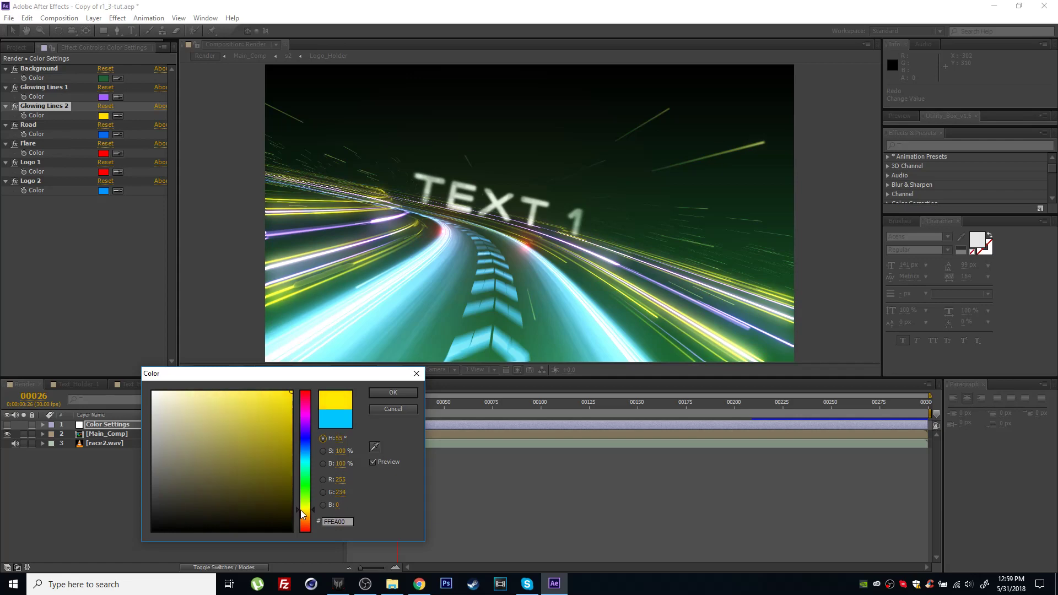
pyautogui.click(394, 394)
# Set the Road color in Color Settings to orange FF6000.
pyautogui.click(31, 124)
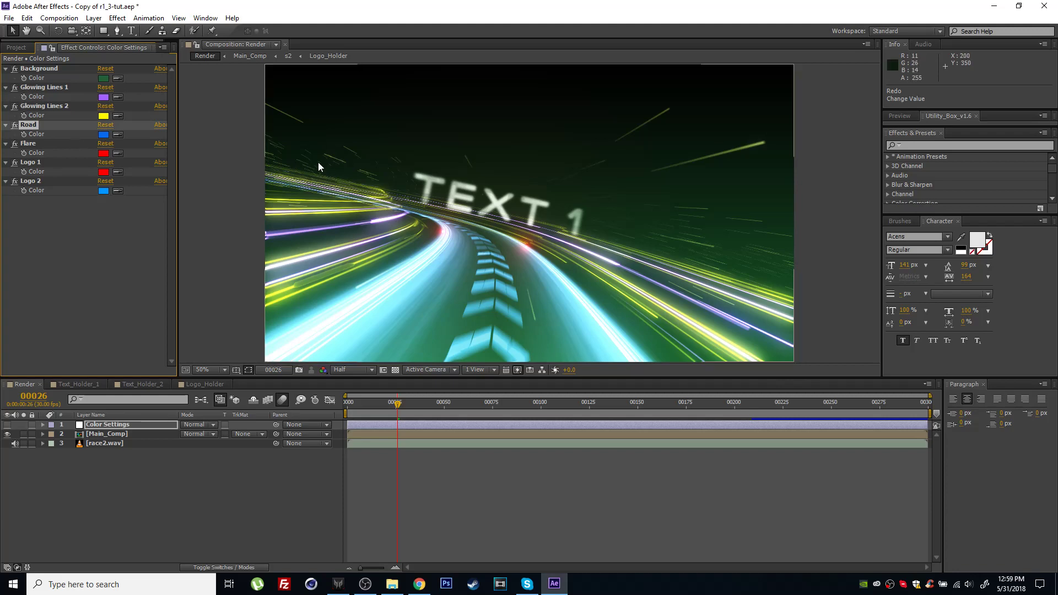
pyautogui.click(102, 134)
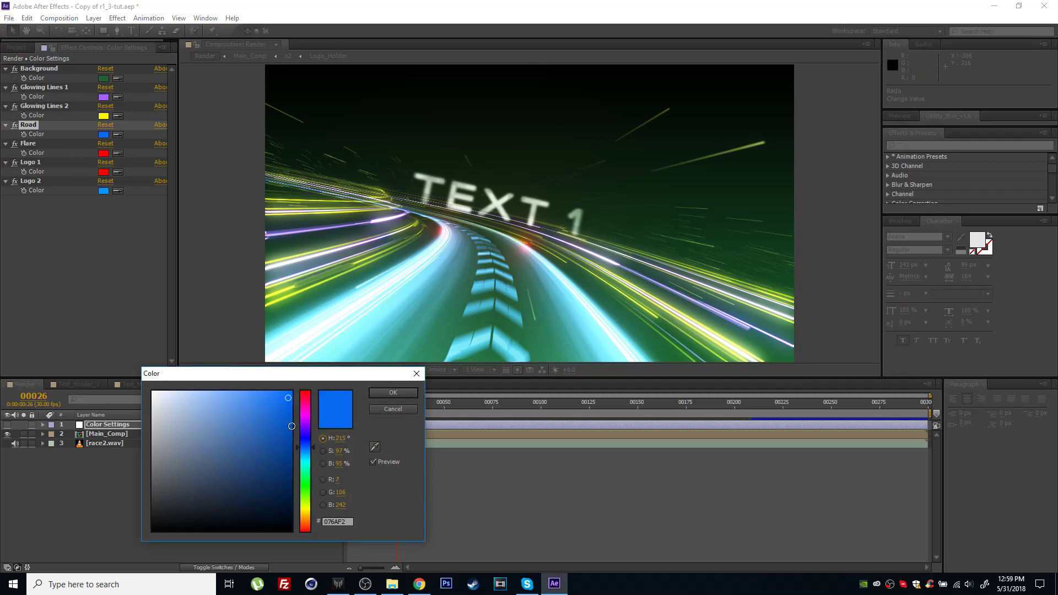
pyautogui.moveTo(308, 461); pyautogui.dragTo(310, 526)
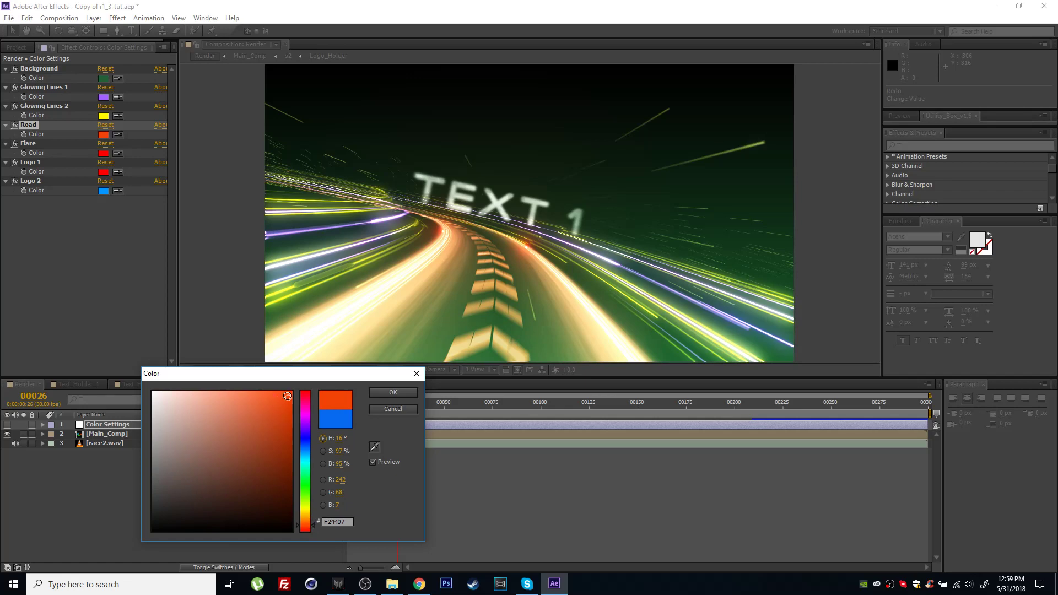
pyautogui.moveTo(279, 398)
pyautogui.mouseDown()
pyautogui.moveTo(184, 399)
pyautogui.moveTo(280, 436)
pyautogui.moveTo(301, 463)
pyautogui.moveTo(306, 383)
pyautogui.mouseUp()
pyautogui.moveTo(312, 525); pyautogui.dragTo(298, 479)
pyautogui.click(247, 448)
pyautogui.moveTo(250, 450)
pyautogui.mouseDown()
pyautogui.moveTo(289, 479)
pyautogui.moveTo(278, 458)
pyautogui.moveTo(255, 469)
pyautogui.moveTo(276, 451)
pyautogui.moveTo(311, 533)
pyautogui.moveTo(302, 392)
pyautogui.mouseUp()
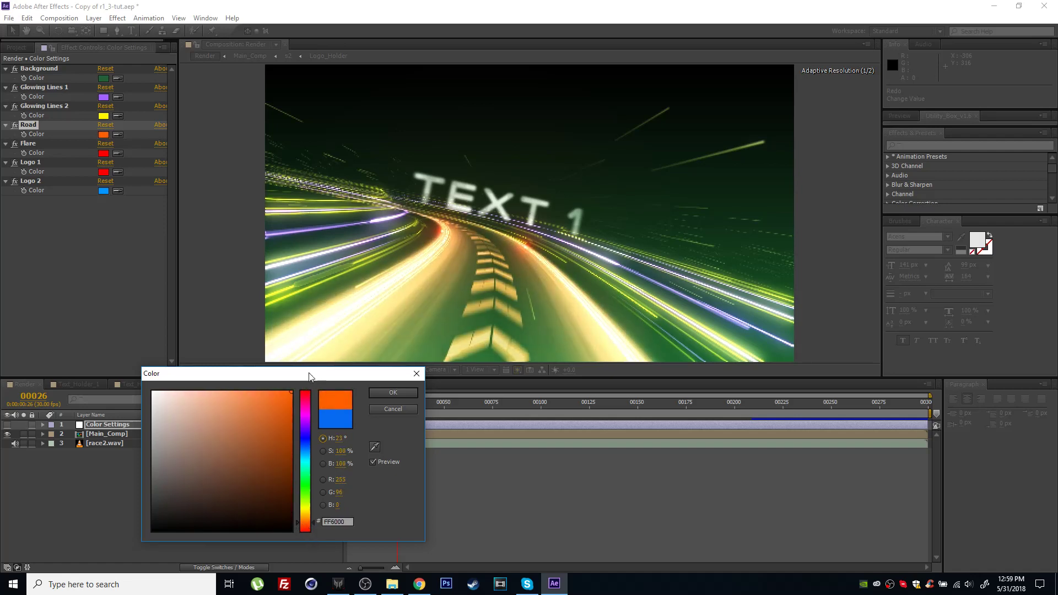
pyautogui.click(406, 393)
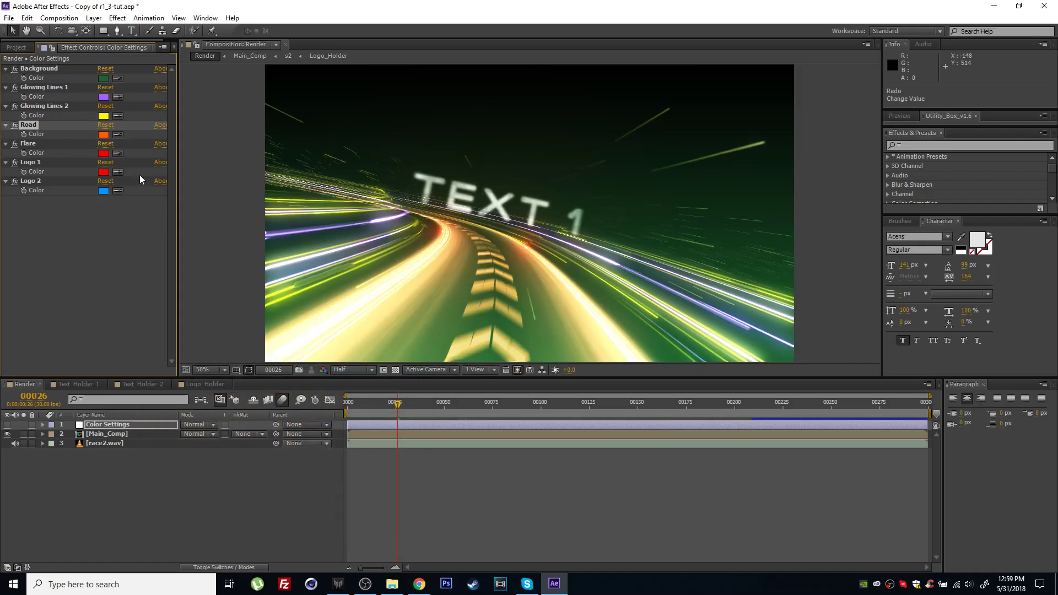
# Move the Render composition to frame 45 and set the Flare color to light blue 00C0FF.
pyautogui.click(25, 145)
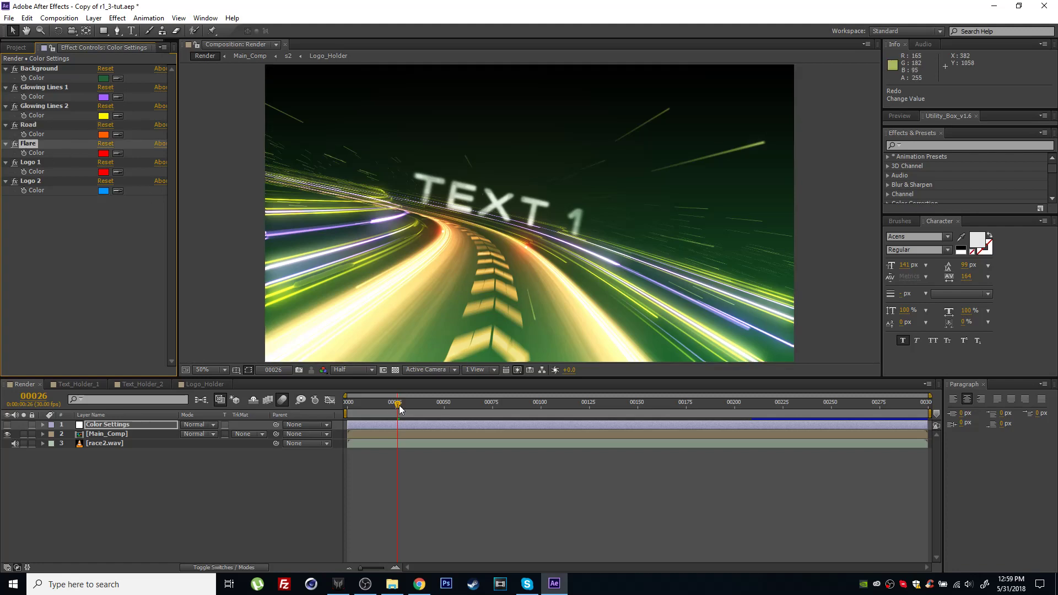
pyautogui.moveTo(397, 403); pyautogui.dragTo(409, 405)
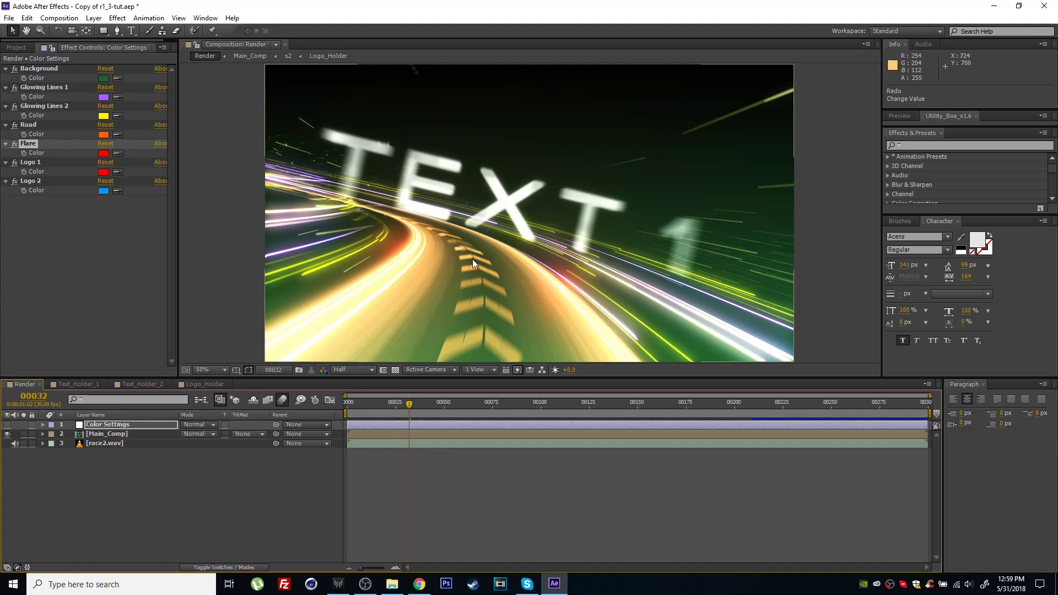
pyautogui.moveTo(410, 405); pyautogui.dragTo(434, 411)
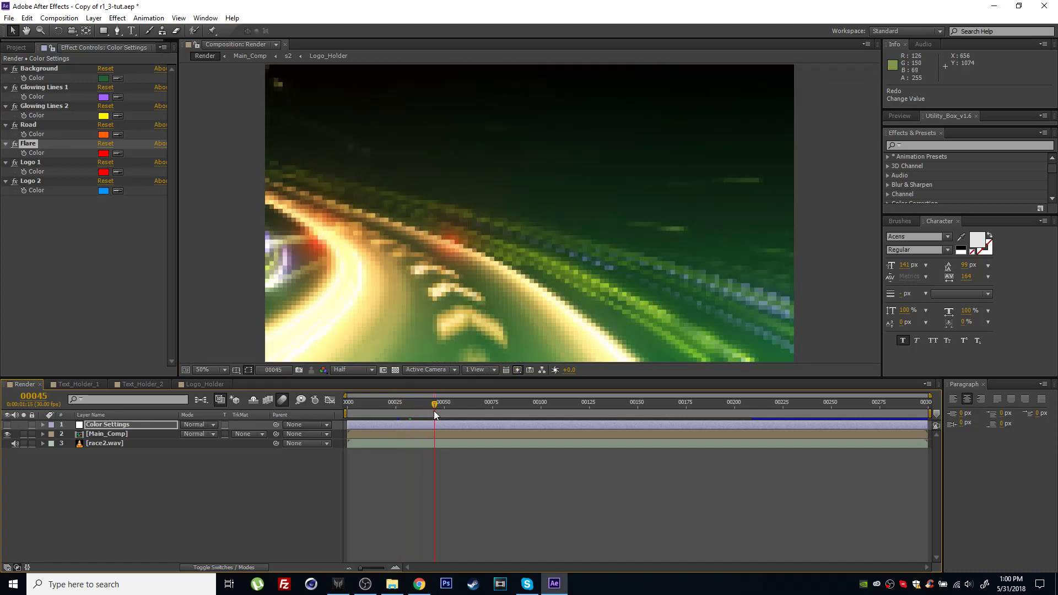
pyautogui.click(103, 153)
pyautogui.moveTo(304, 484); pyautogui.dragTo(305, 455)
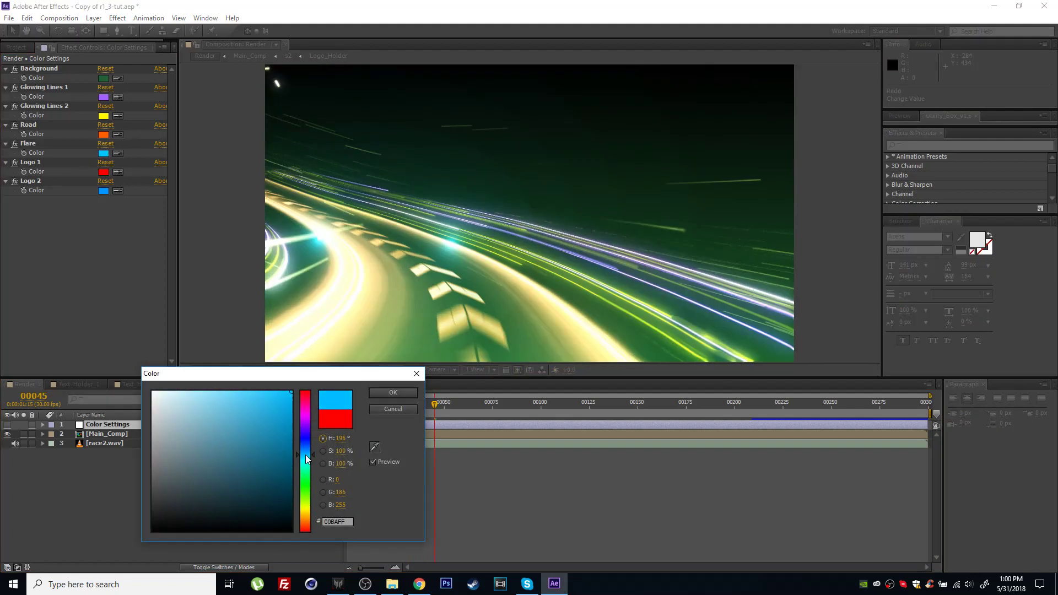
pyautogui.click(392, 392)
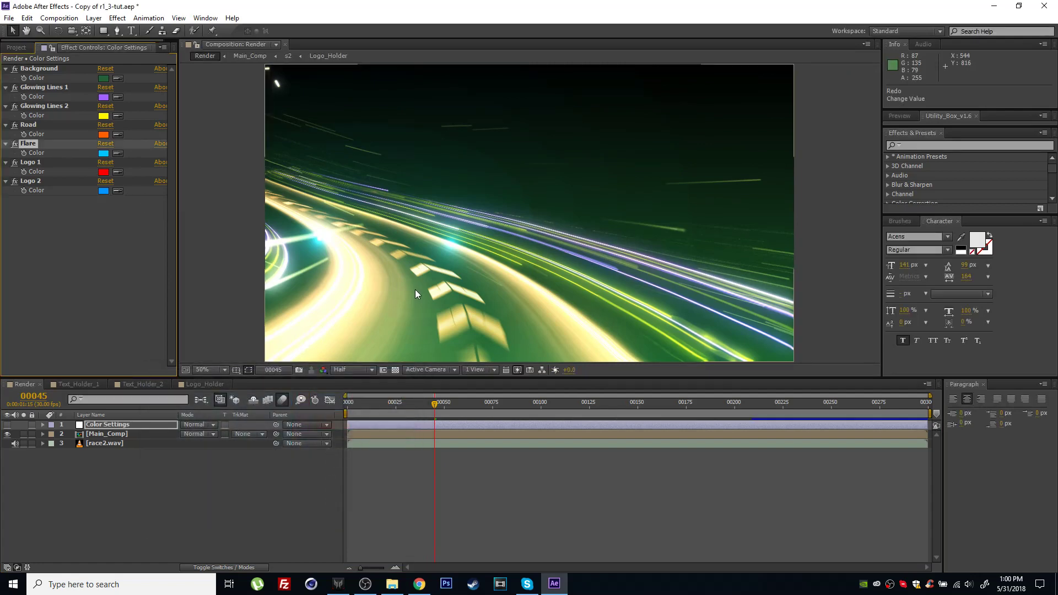
# Go to frame 126 and set the Logo 1 color in Color Settings to bright green 30FF00.
pyautogui.moveTo(443, 408); pyautogui.dragTo(591, 407)
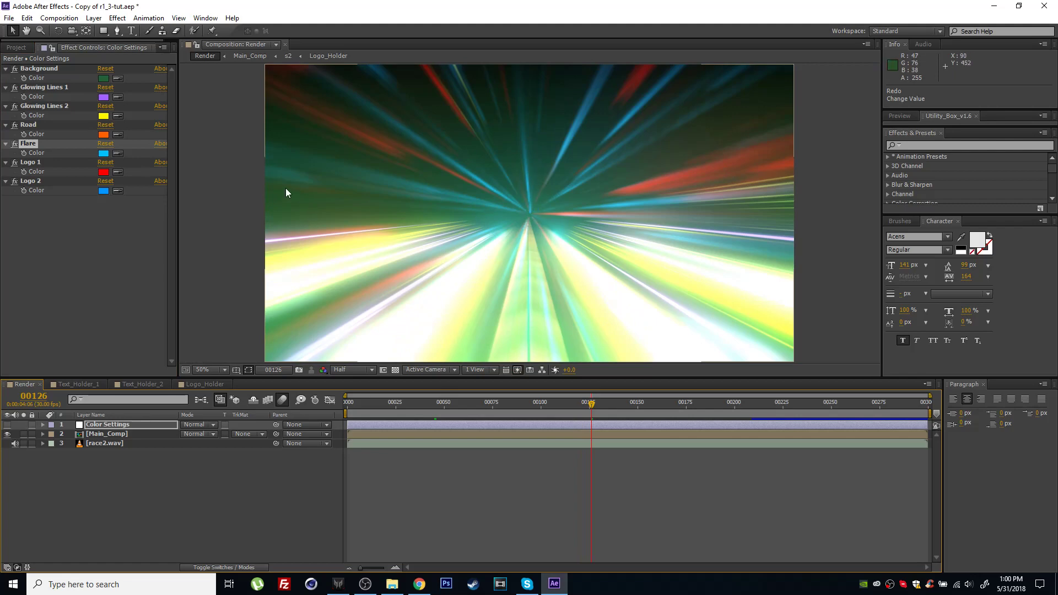
pyautogui.click(32, 160)
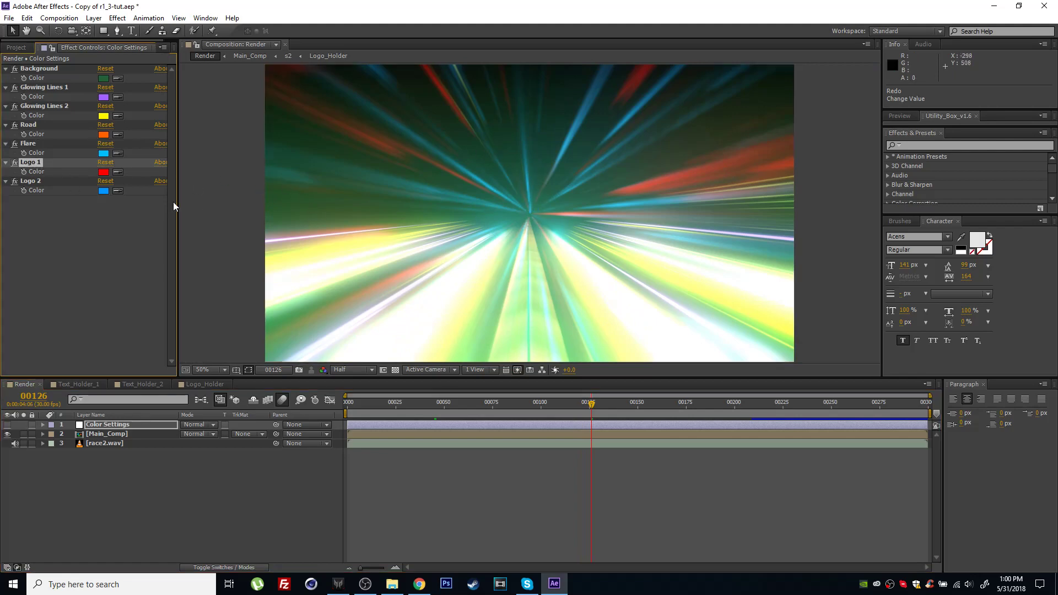
pyautogui.click(104, 171)
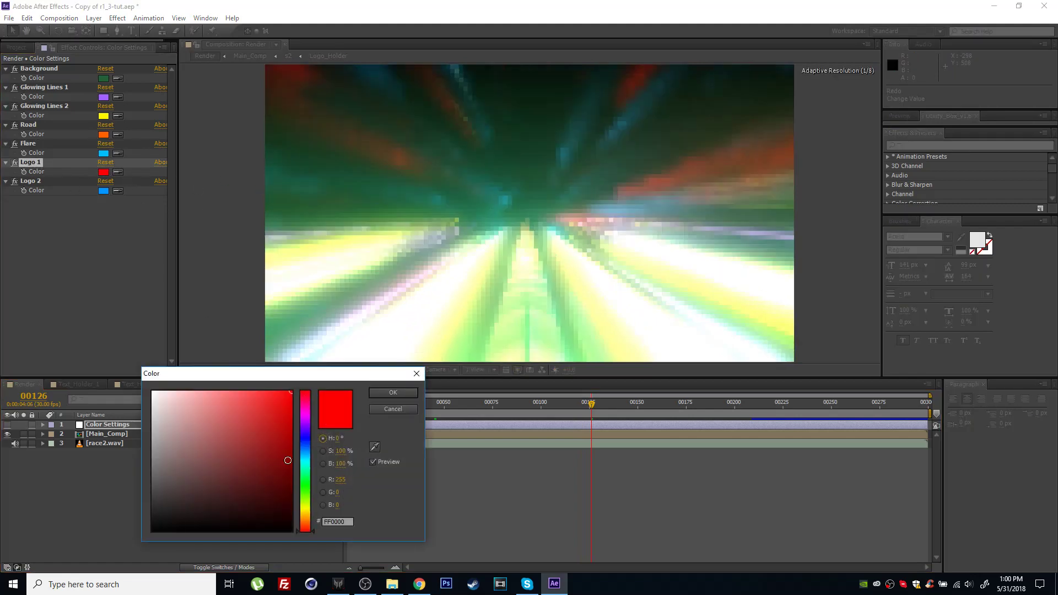
pyautogui.moveTo(303, 474)
pyautogui.mouseDown()
pyautogui.moveTo(306, 455)
pyautogui.moveTo(306, 492)
pyautogui.mouseUp()
pyautogui.click(374, 394)
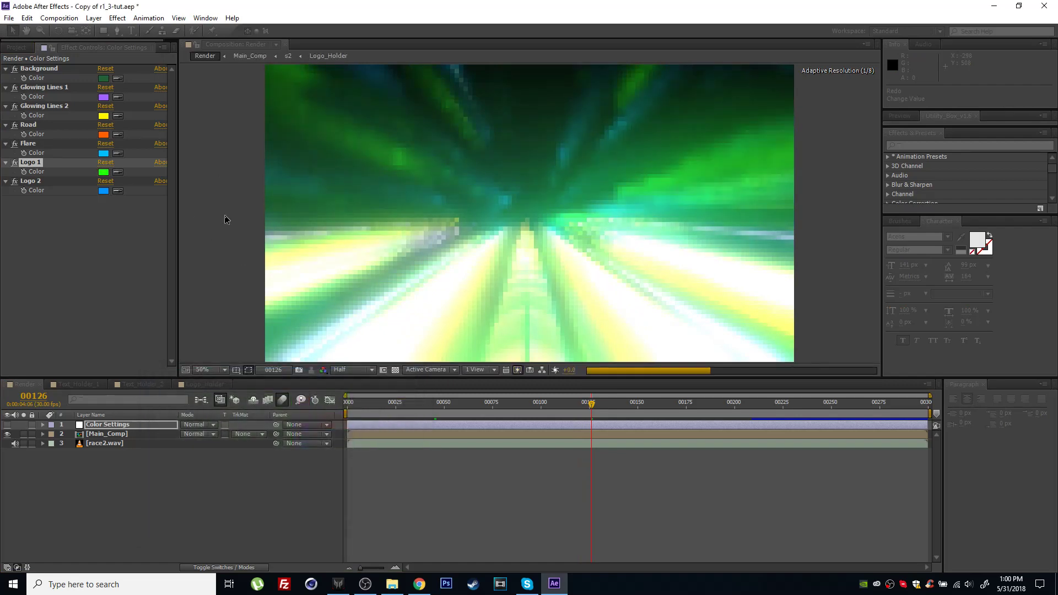
# Set the Logo 2 color in Color Settings to orange FF8400.
pyautogui.click(103, 190)
pyautogui.moveTo(299, 454); pyautogui.dragTo(298, 520)
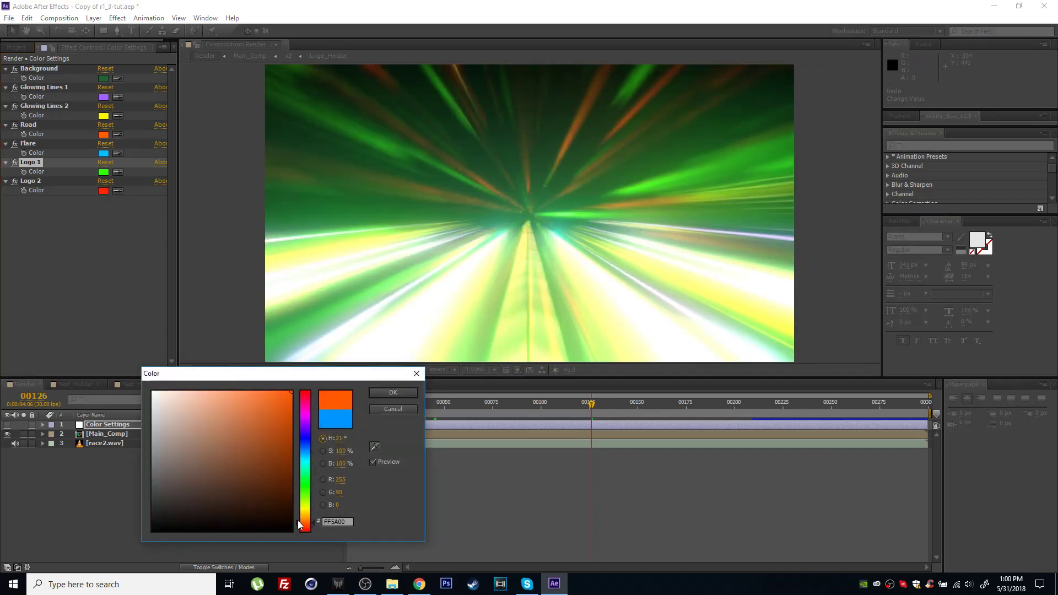
pyautogui.click(390, 392)
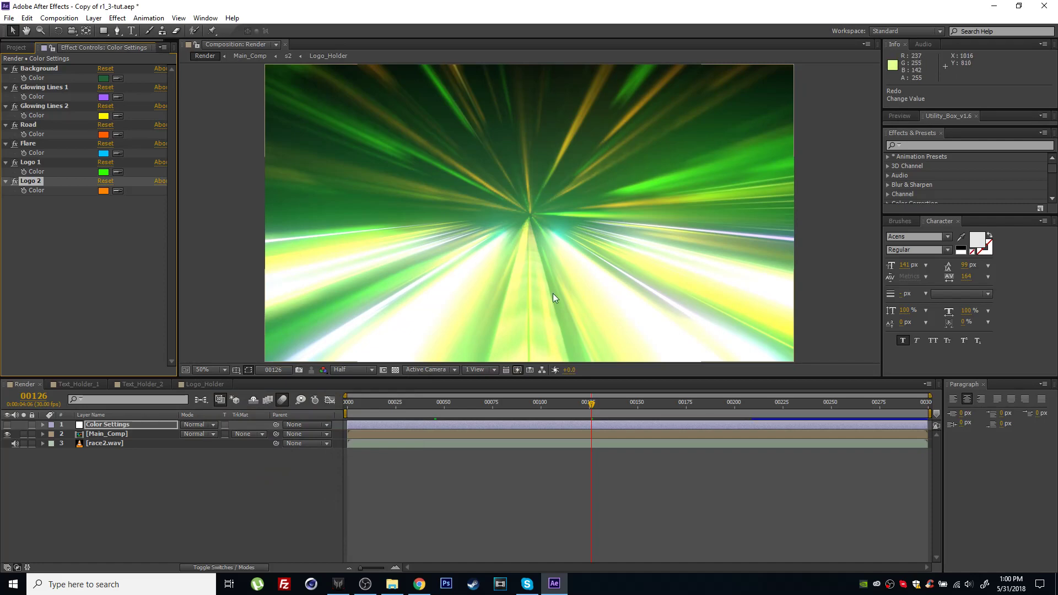
# Move the Render composition to frame 153, where the logo and tagline glow, and set its preview resolution to Full.
pyautogui.moveTo(595, 410); pyautogui.dragTo(629, 422)
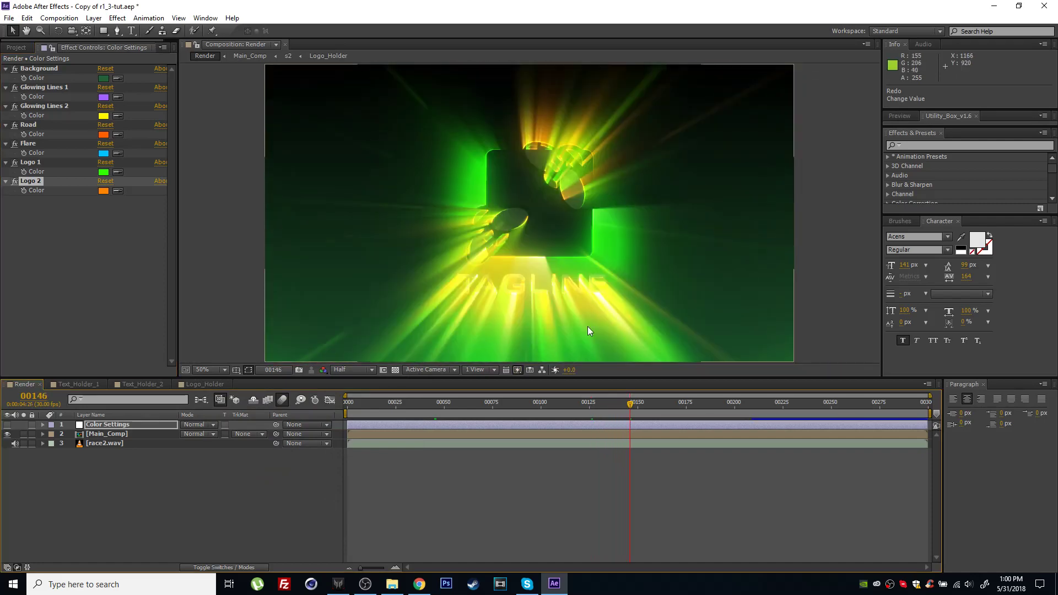
pyautogui.moveTo(630, 406); pyautogui.dragTo(645, 411)
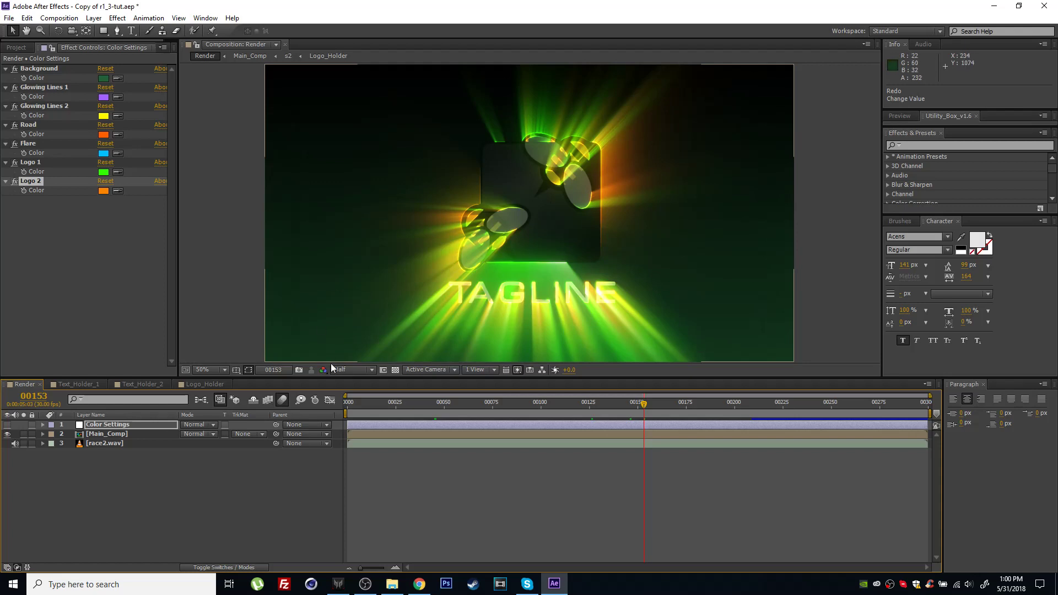
pyautogui.click(342, 372)
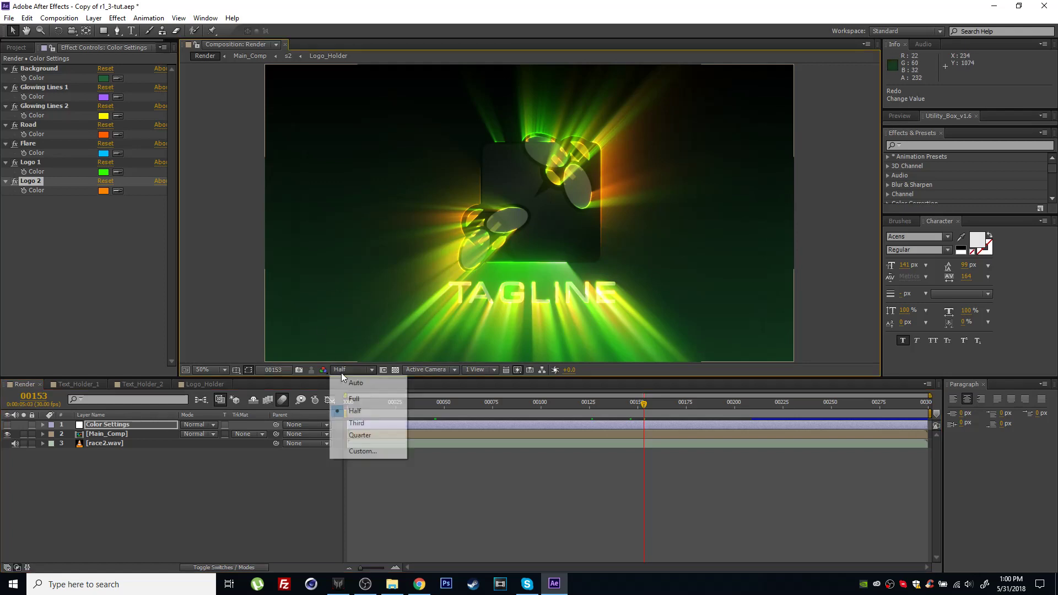
pyautogui.click(356, 402)
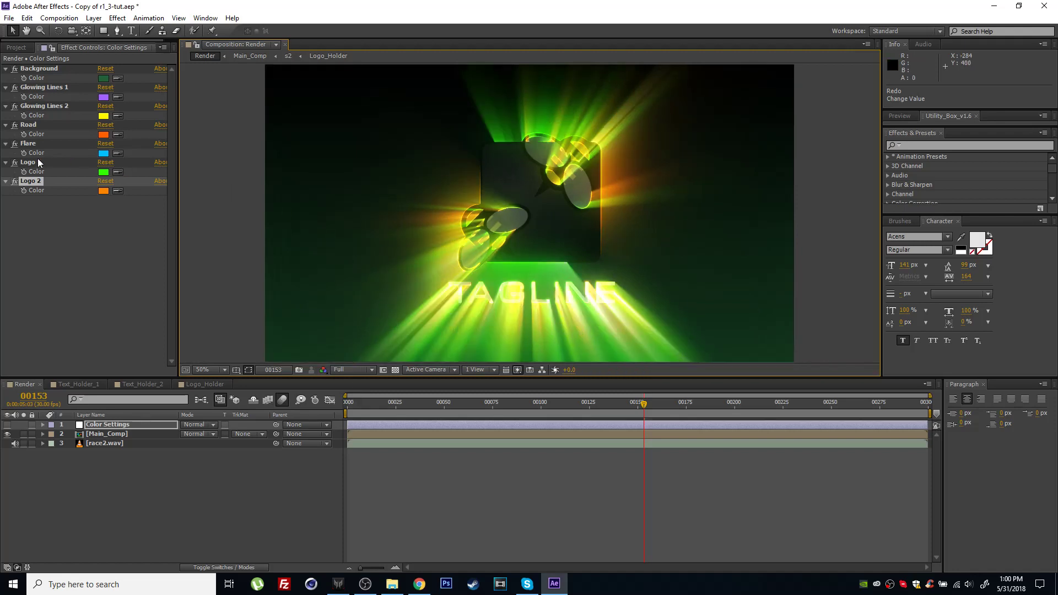
# Change the Logo 2 color to a redder, darker burnt orange to soften the logo glow.
pyautogui.click(103, 190)
pyautogui.moveTo(291, 366); pyautogui.dragTo(223, 365)
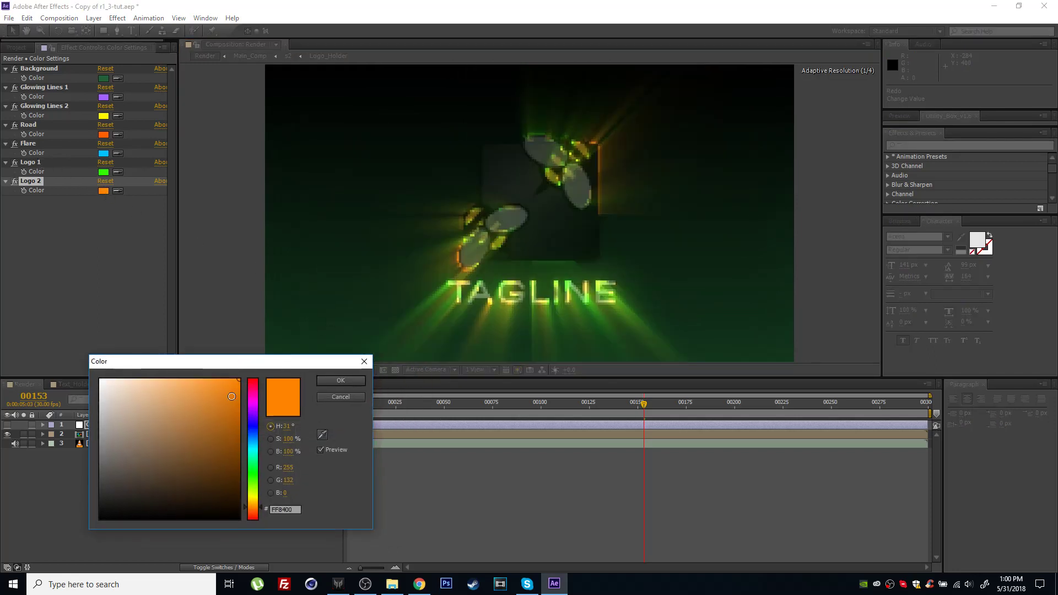
pyautogui.click(255, 510)
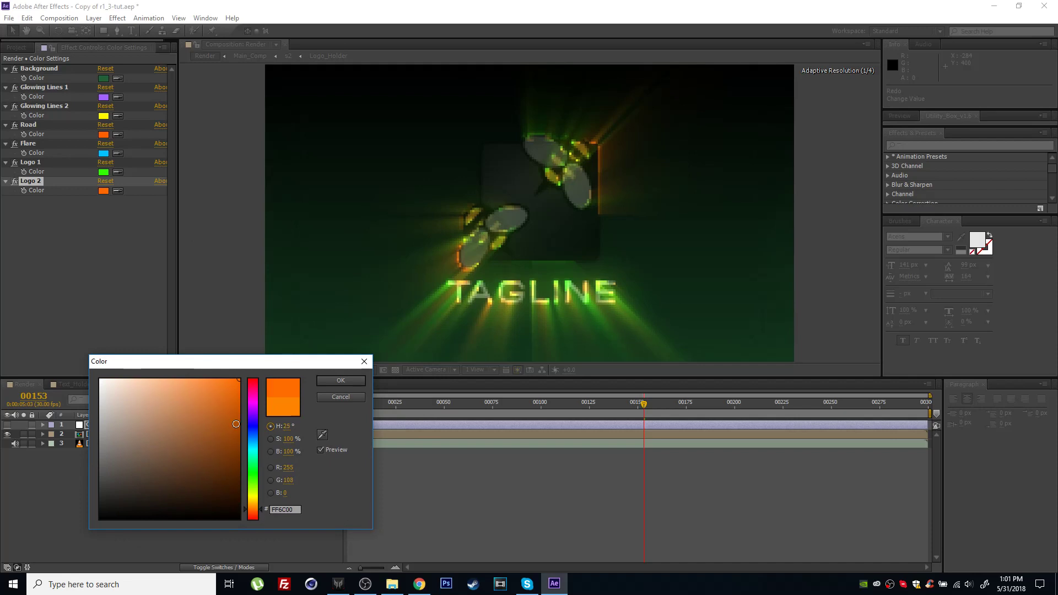
pyautogui.moveTo(235, 404); pyautogui.dragTo(239, 426)
pyautogui.press('Return')
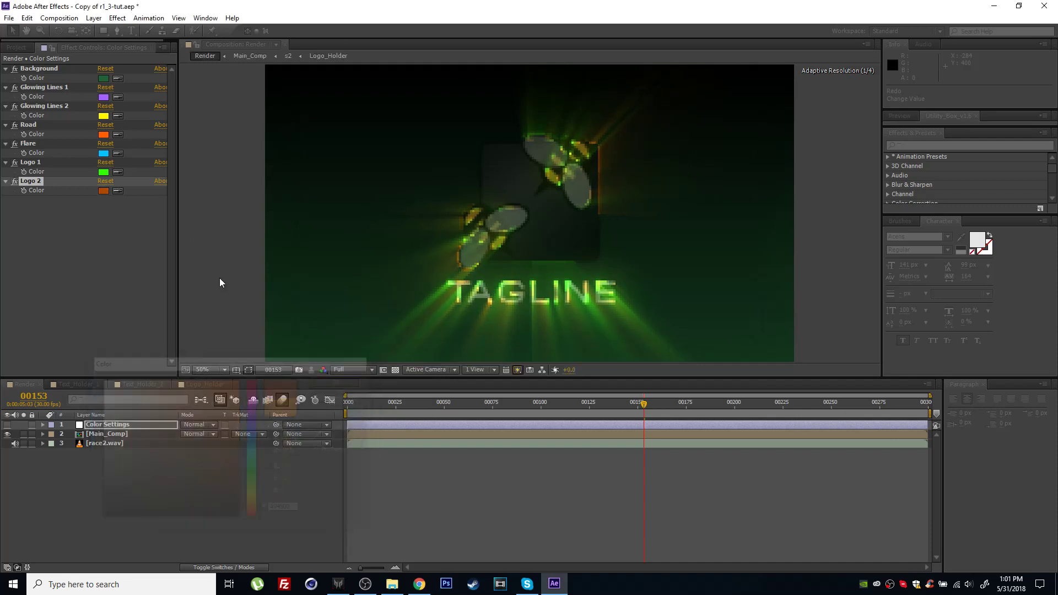
# Darken the Logo 1 color to green 167400 and move to frame 180 to view the finished logo.
pyautogui.click(103, 172)
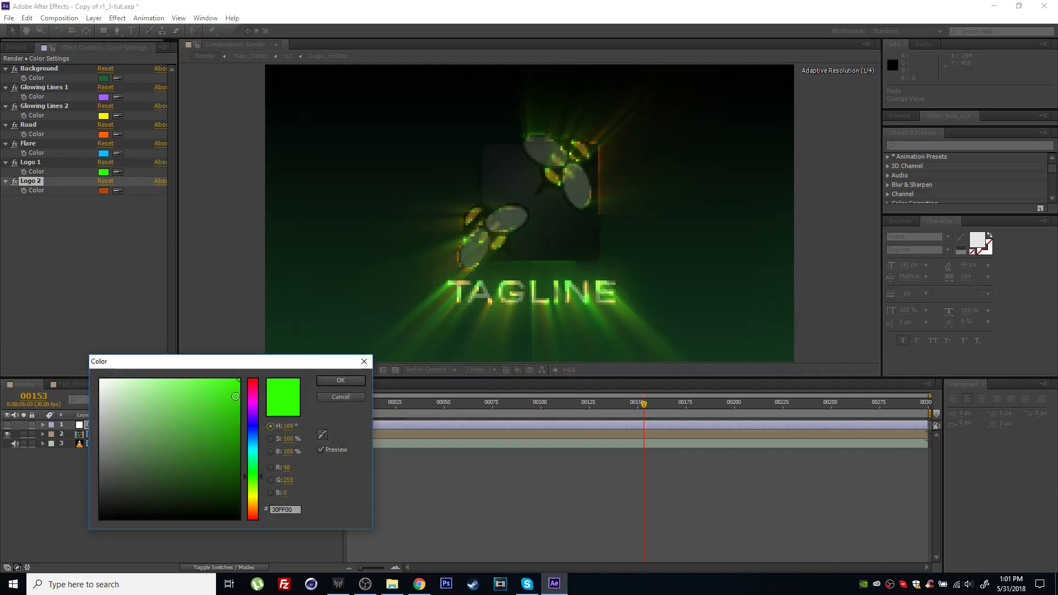
pyautogui.click(325, 380)
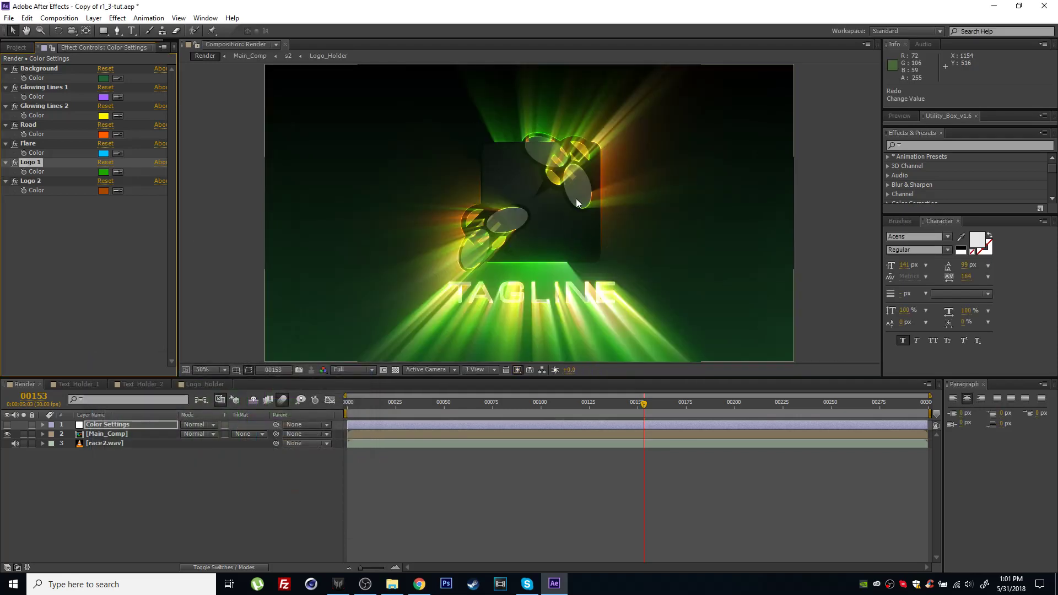
pyautogui.click(105, 171)
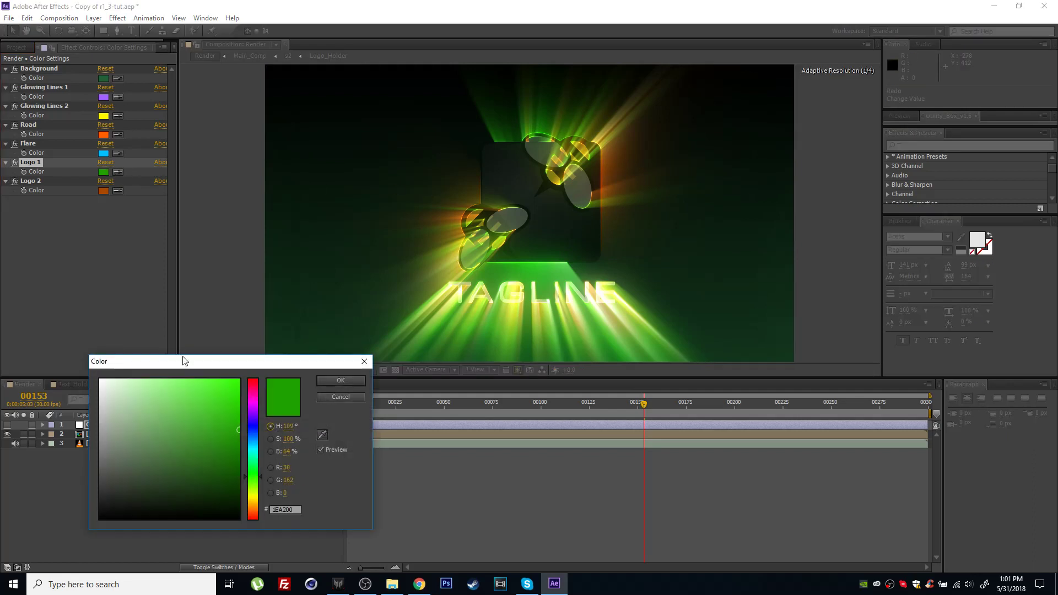
pyautogui.click(238, 455)
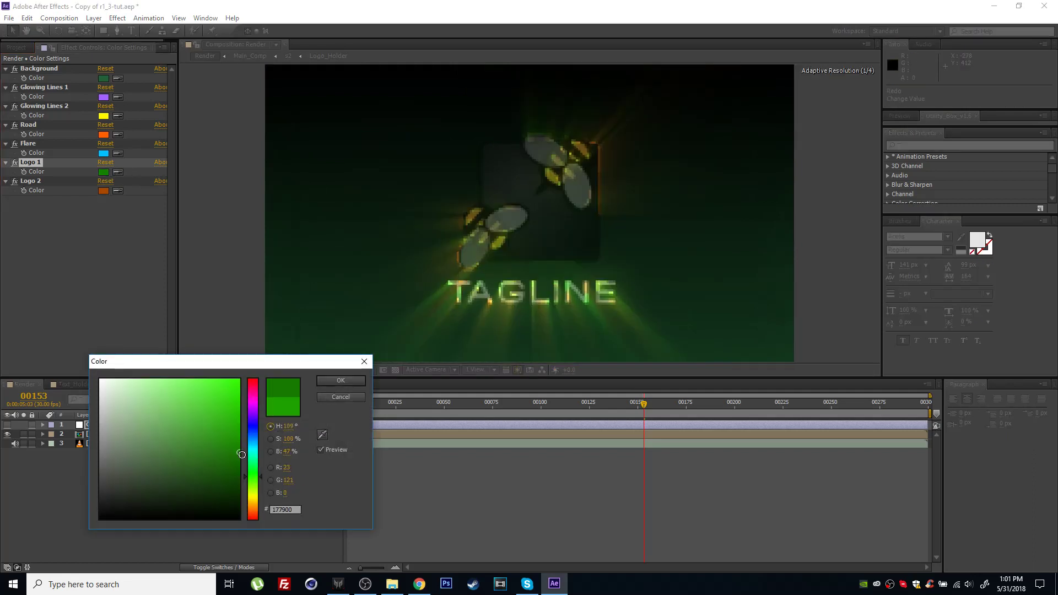
pyautogui.click(340, 380)
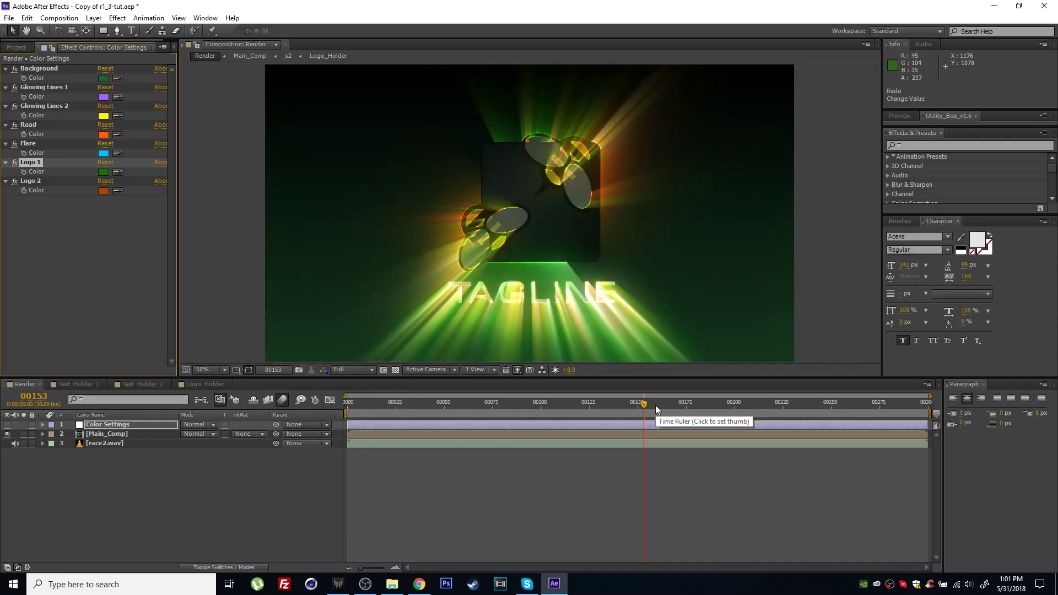
pyautogui.moveTo(656, 405); pyautogui.dragTo(696, 410)
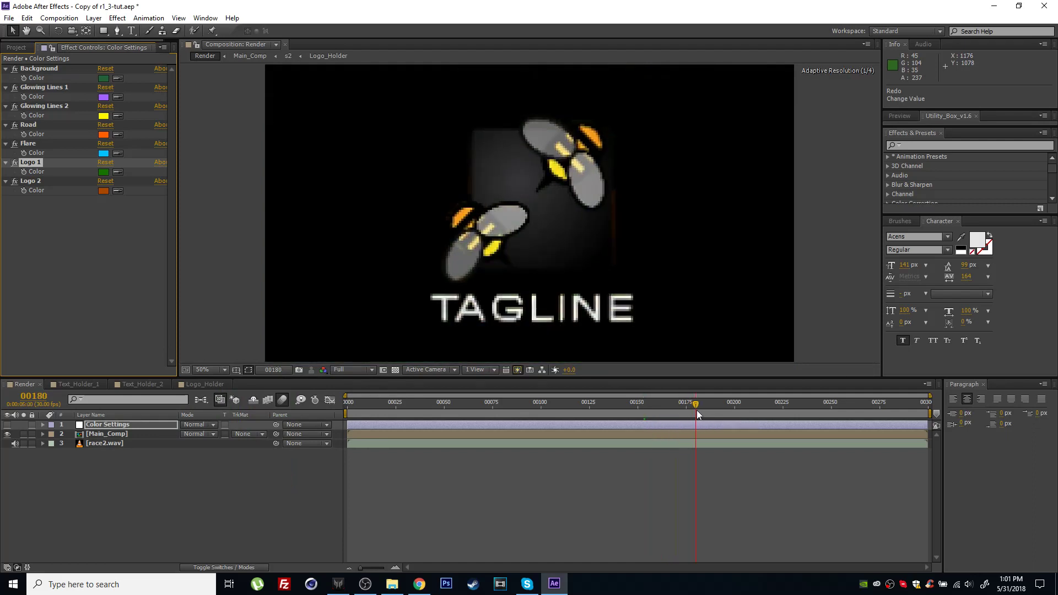
# Delete the race2.wav audio layer from the Render composition and undo the deletion.
pyautogui.click(114, 444)
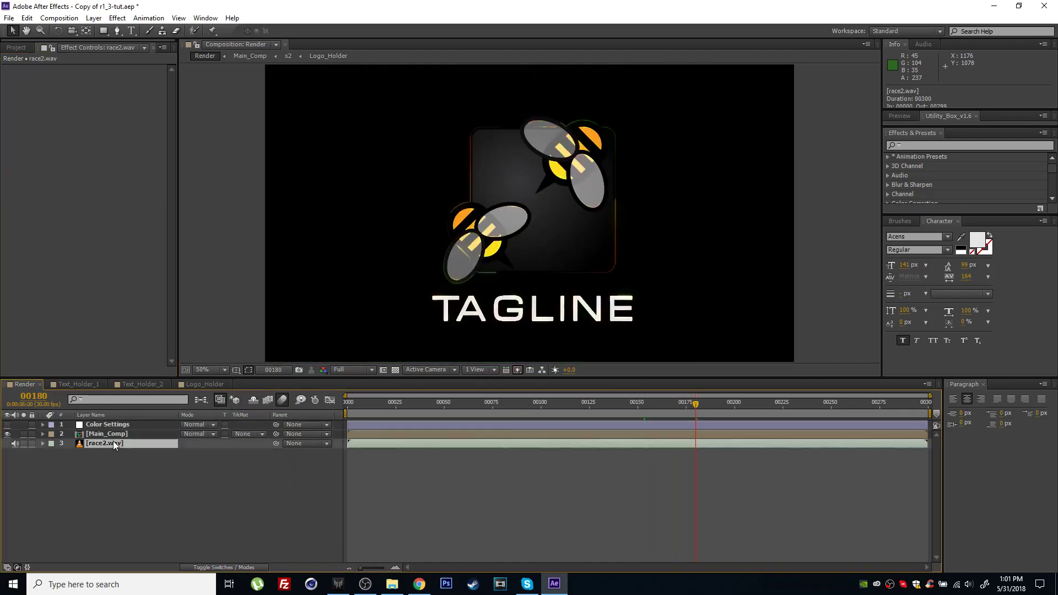
pyautogui.moveTo(315, 480); pyautogui.dragTo(388, 445)
pyautogui.click(105, 456)
pyautogui.click(106, 445)
pyautogui.press('Delete')
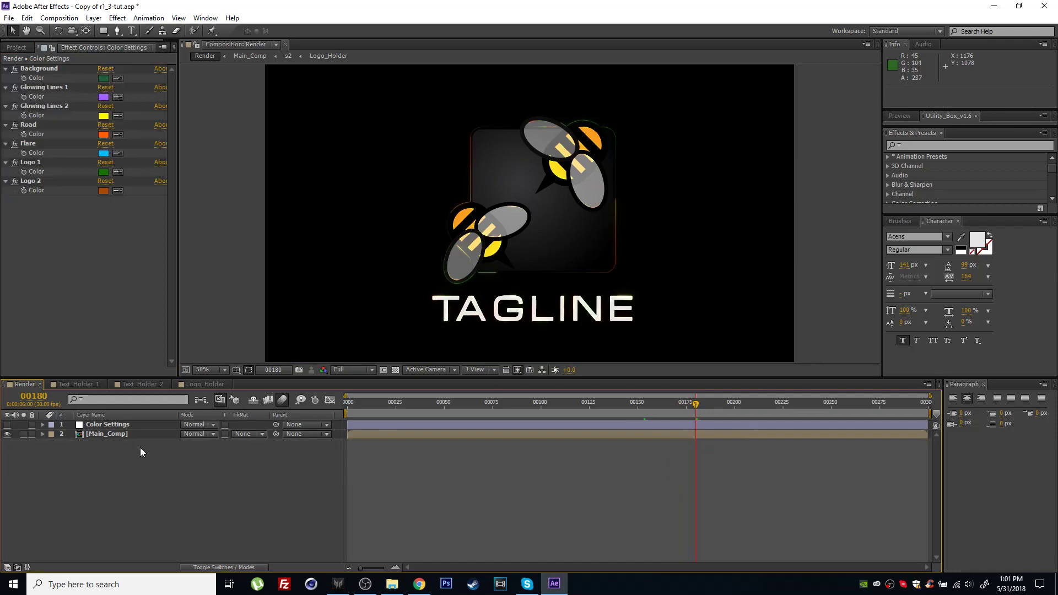
pyautogui.hotkey('ctrl', 'z')
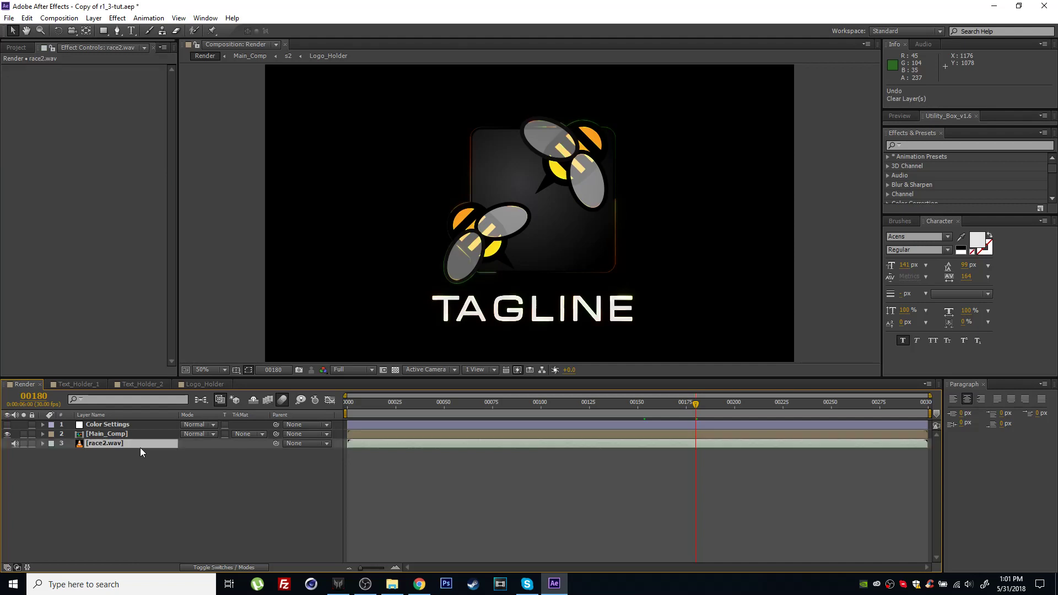
pyautogui.click(161, 478)
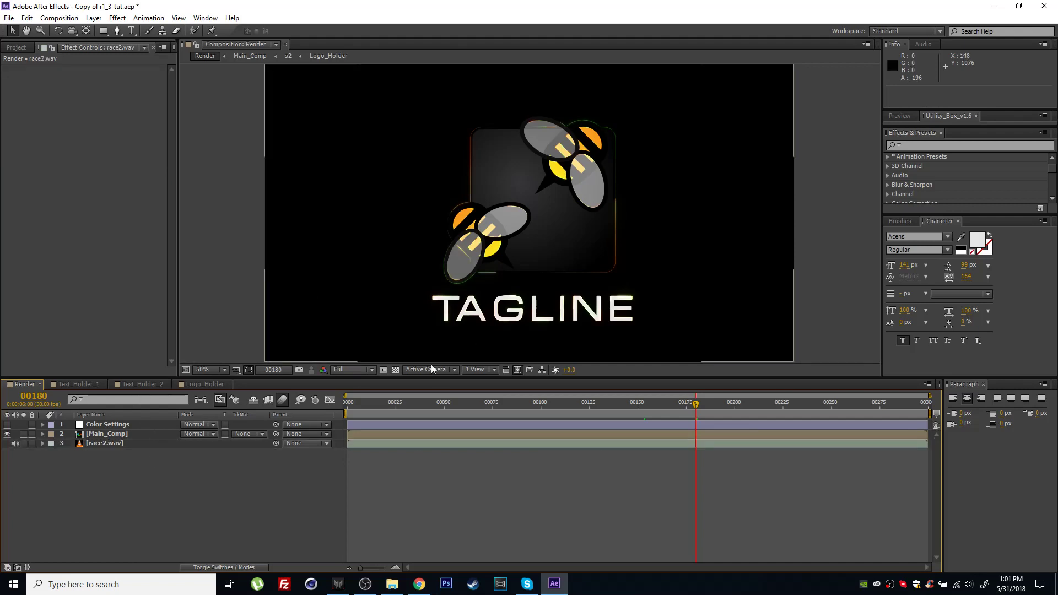
# Queue the Render composition with Pre-render and enable Audio Output in its AVI output module settings.
pyautogui.click(68, 19)
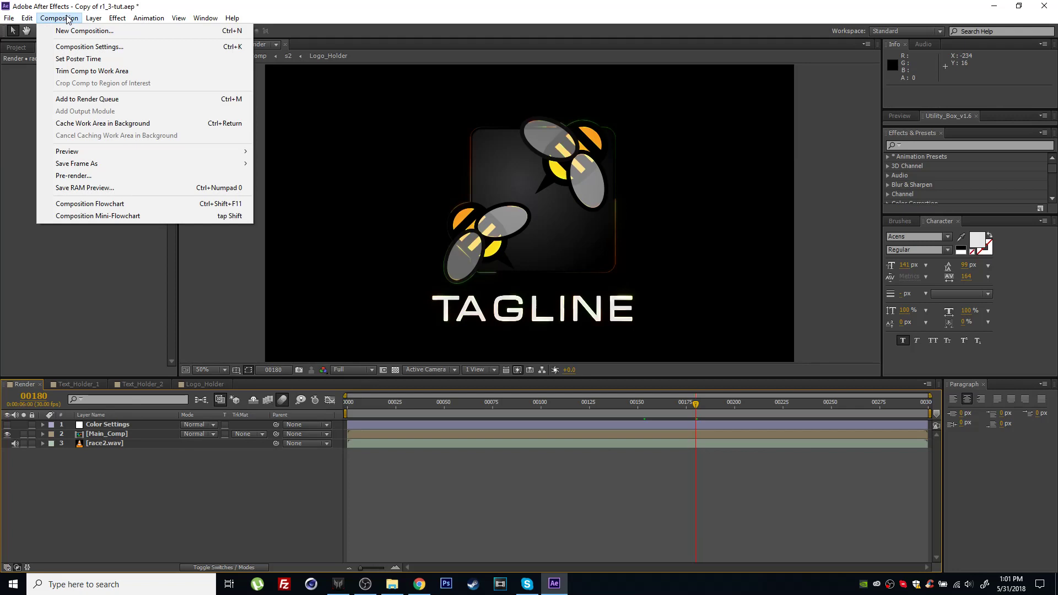
pyautogui.click(73, 176)
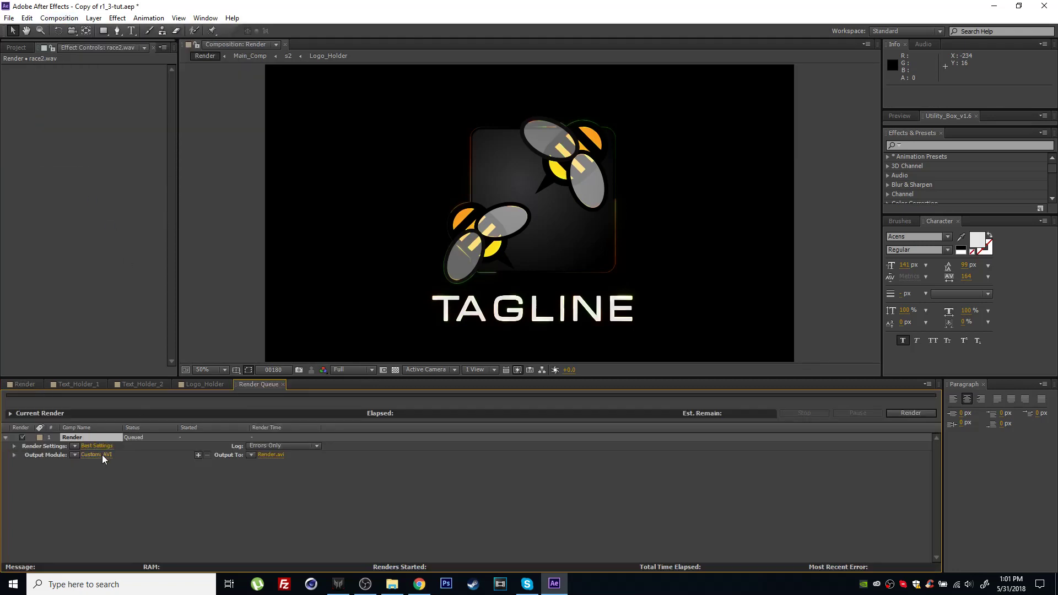
pyautogui.click(102, 454)
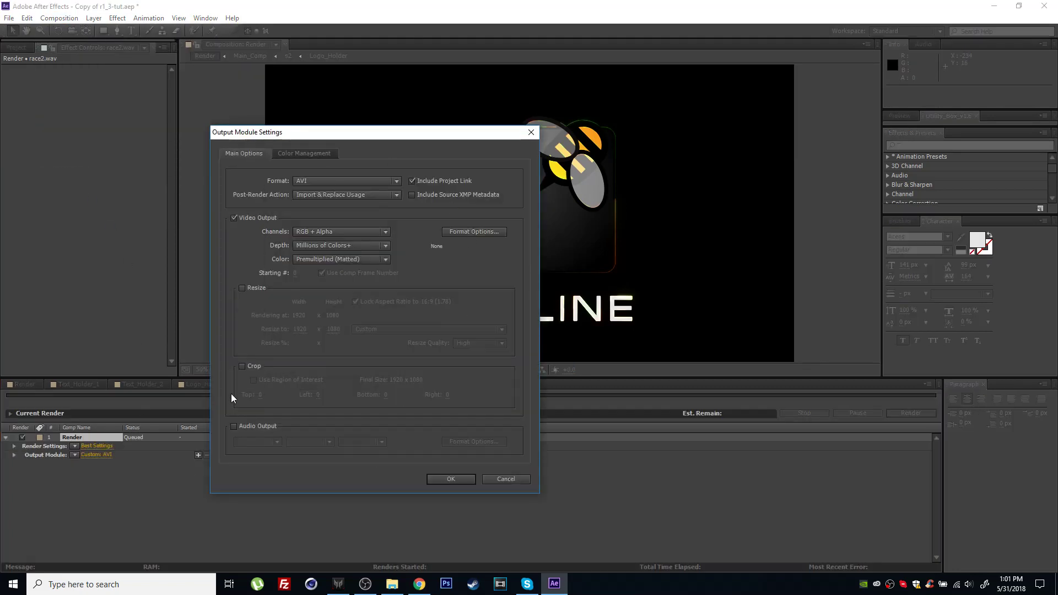
pyautogui.click(246, 426)
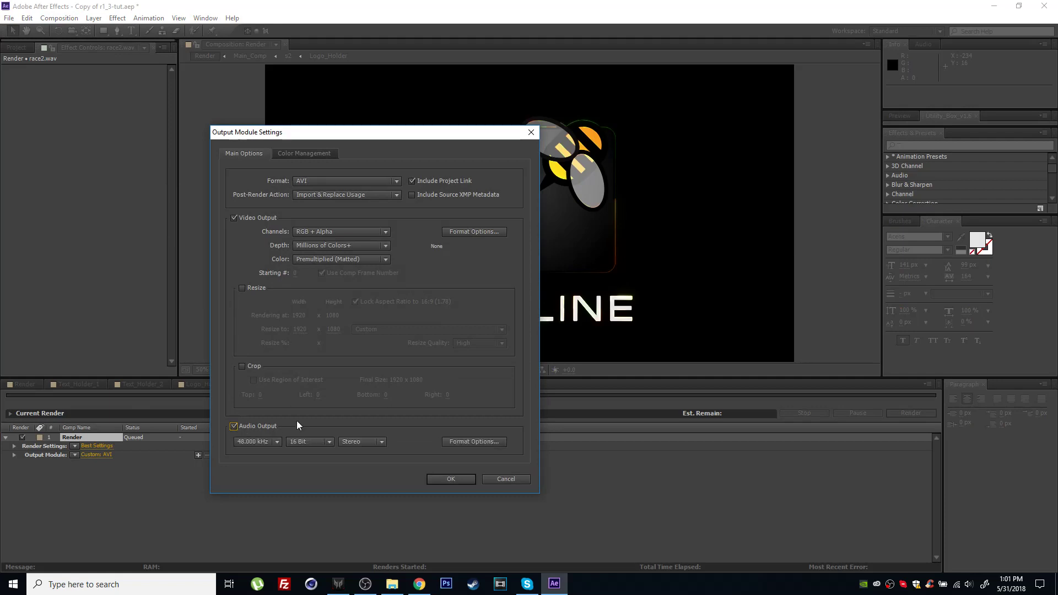
pyautogui.click(444, 478)
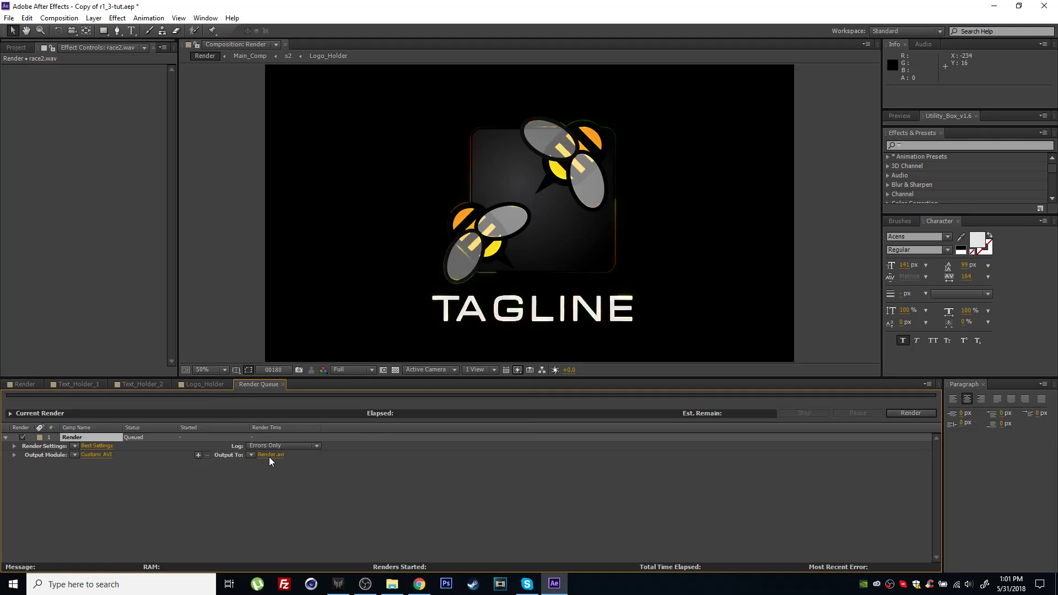